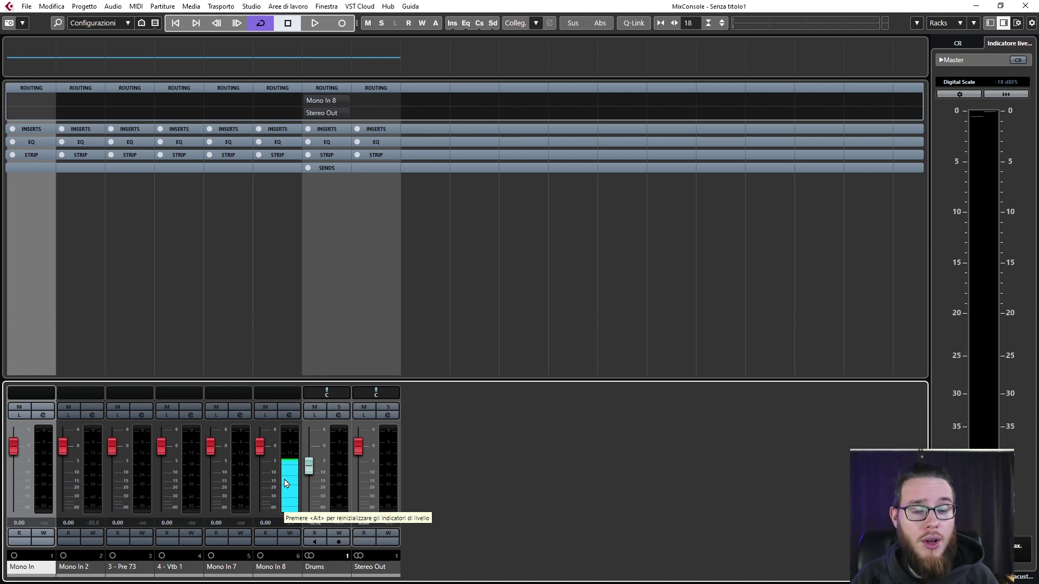
Select the Drums channel and look at the input buses available in its routing, keeping Mono In 8
click(340, 481)
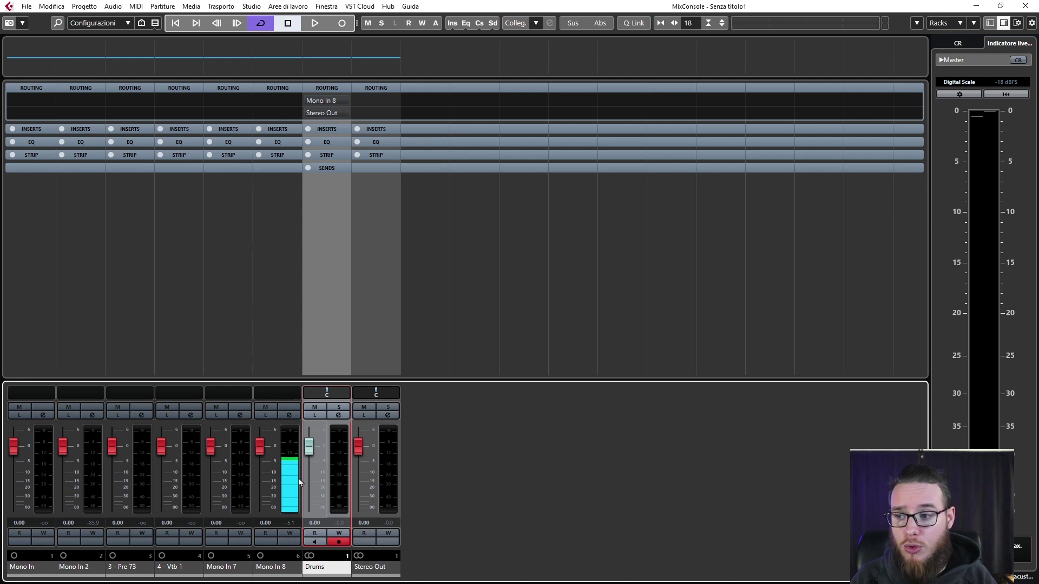
click(345, 102)
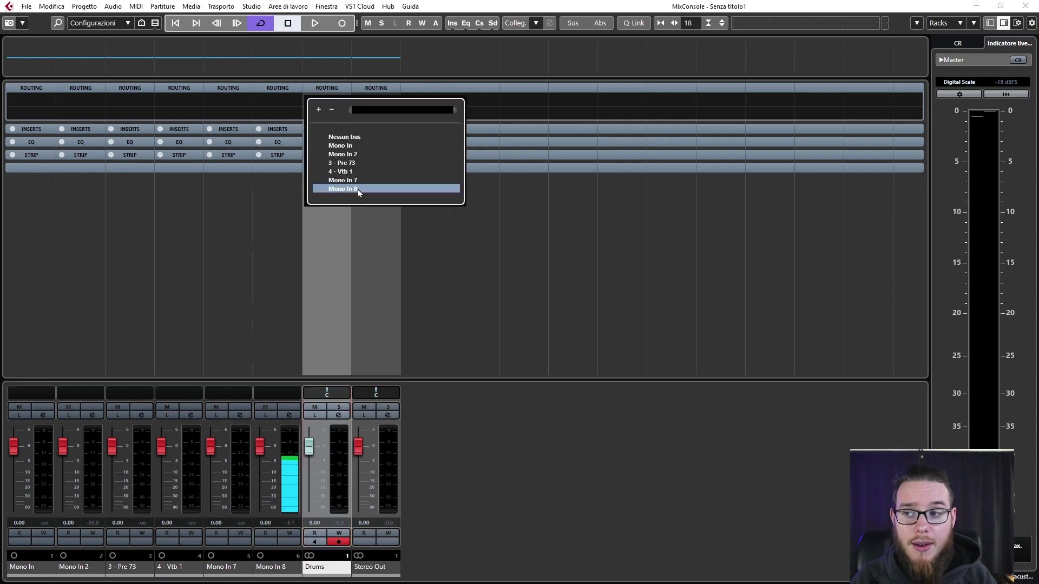
click(463, 248)
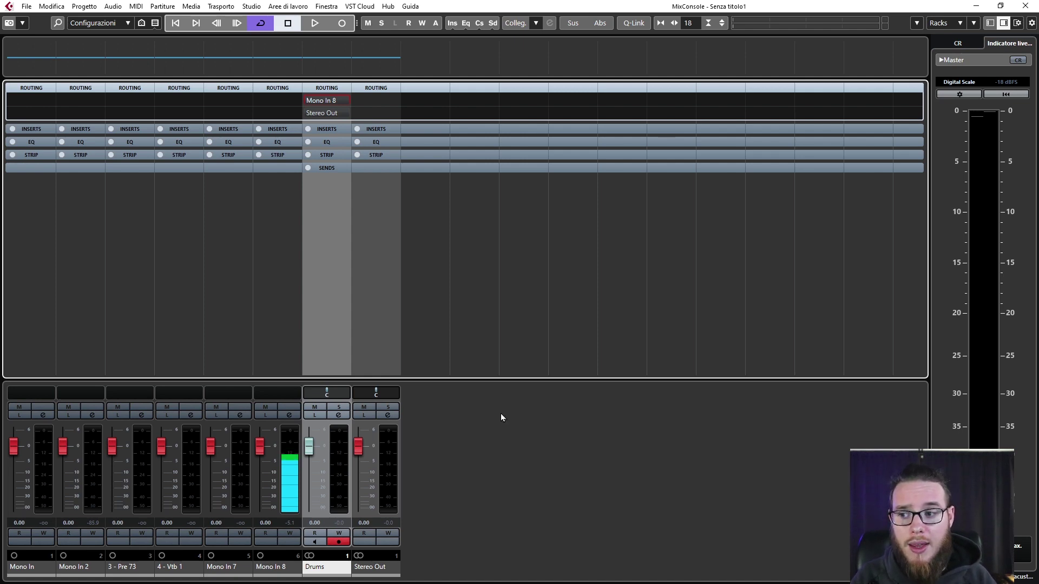
Play back the drums while lowering the Drums fader to about -35.6 dB, stop playback and reset the fader to 0.00
key(F3)
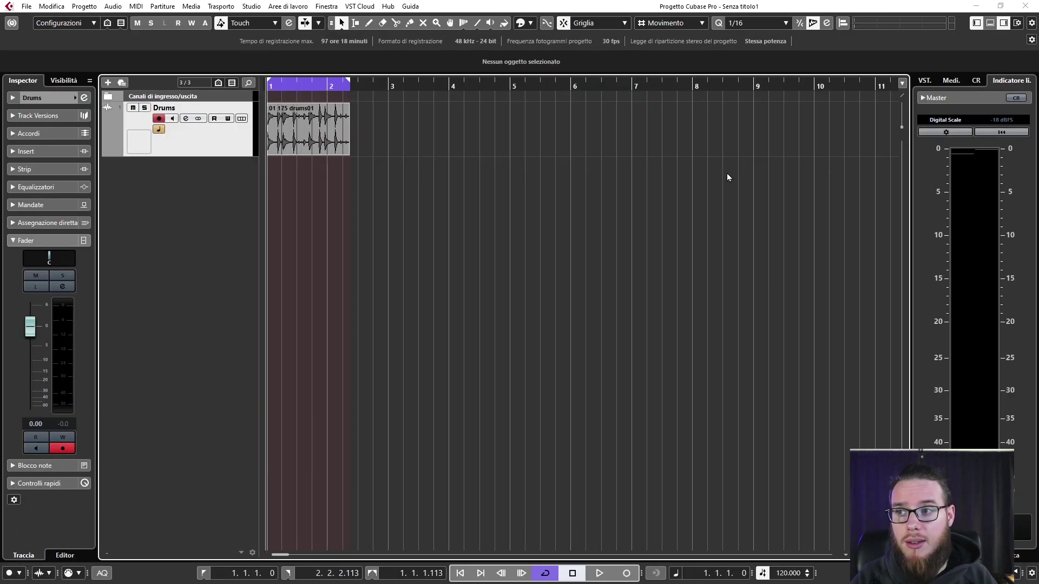
key(F3)
key(space)
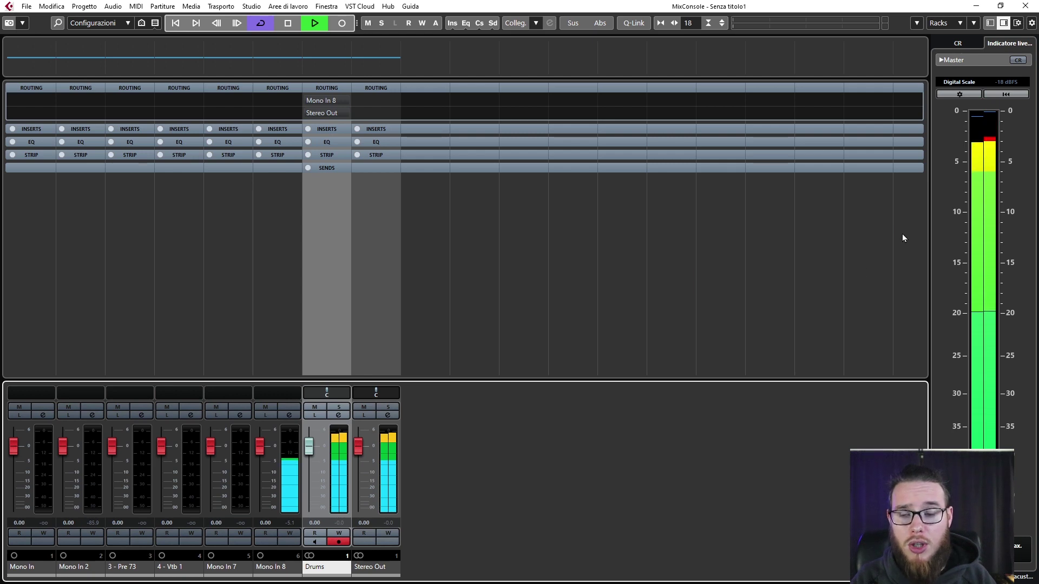
drag(309, 446, 307, 506)
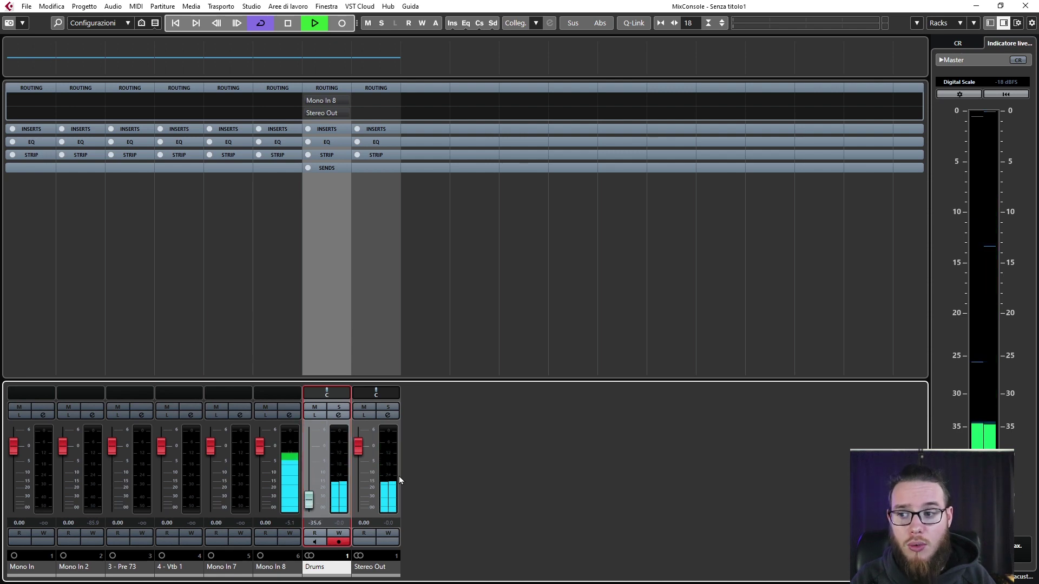
key(space)
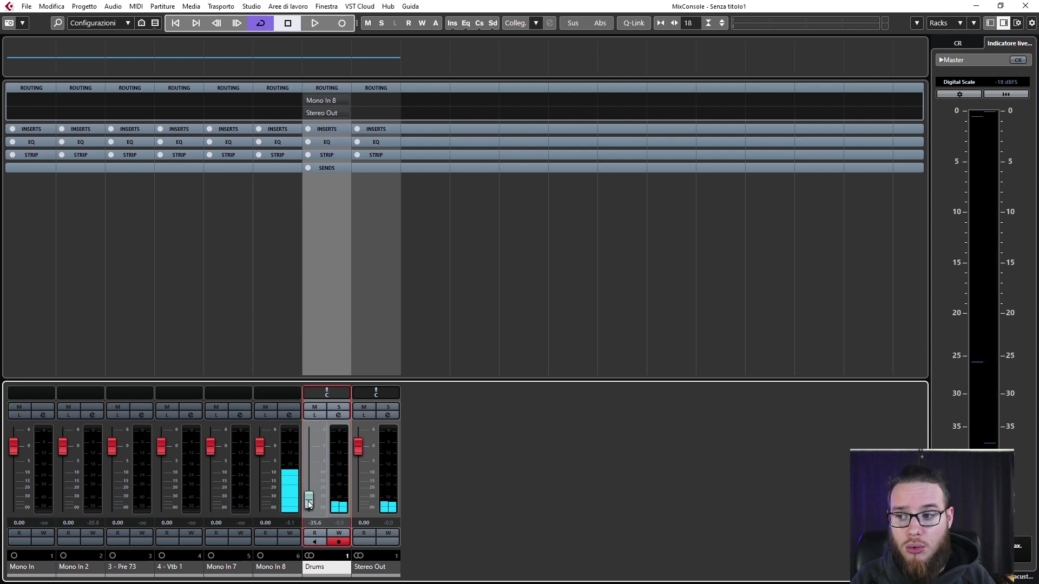
ctrl+click(309, 504)
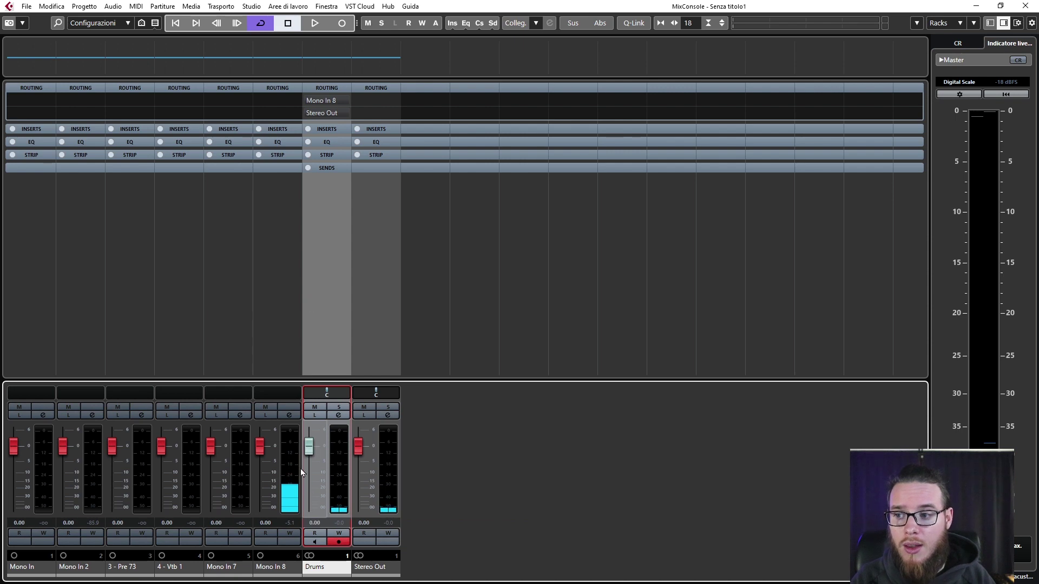
Set the Drums output to Nessun bus and test the fader during playback at about -3.87 dB, resetting it to 0.00
click(342, 113)
click(339, 150)
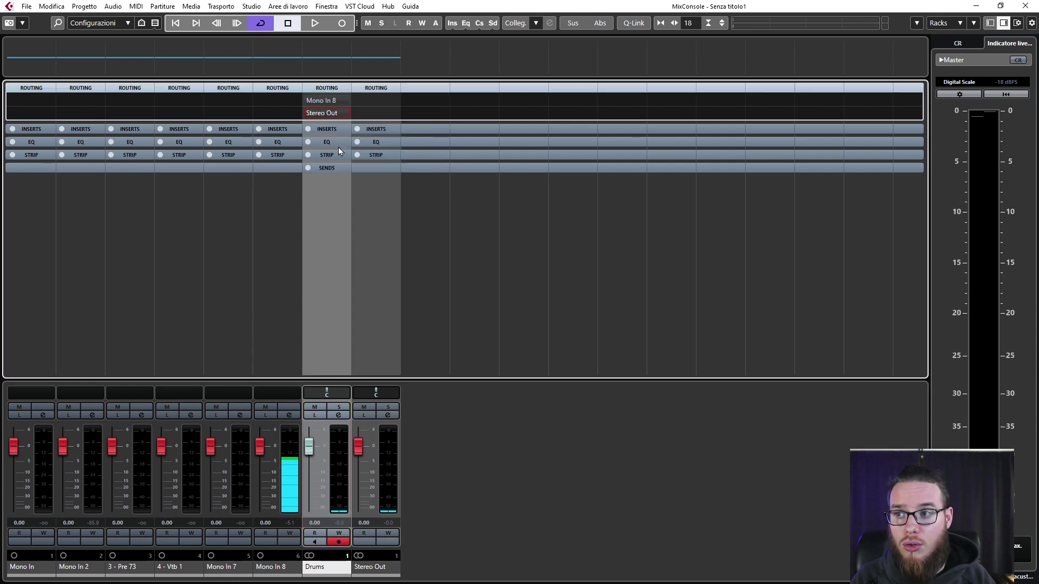
key(space)
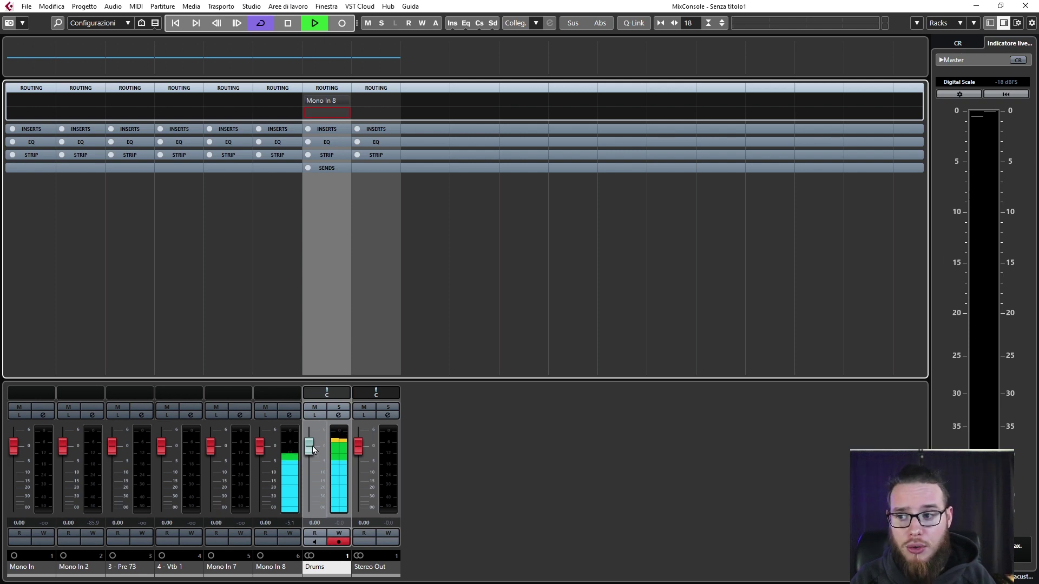
drag(313, 446, 309, 461)
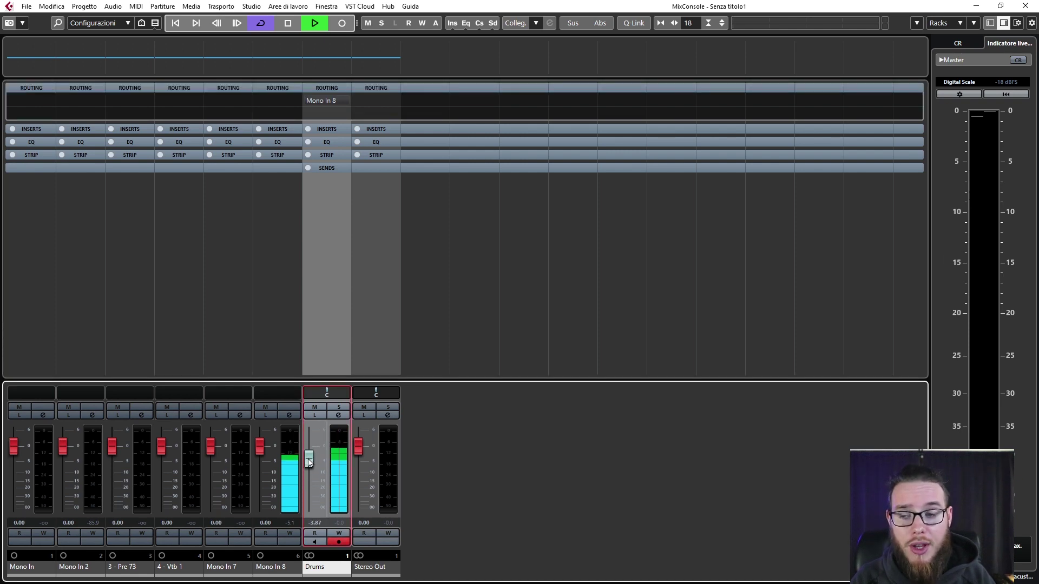
ctrl+click(308, 460)
key(space)
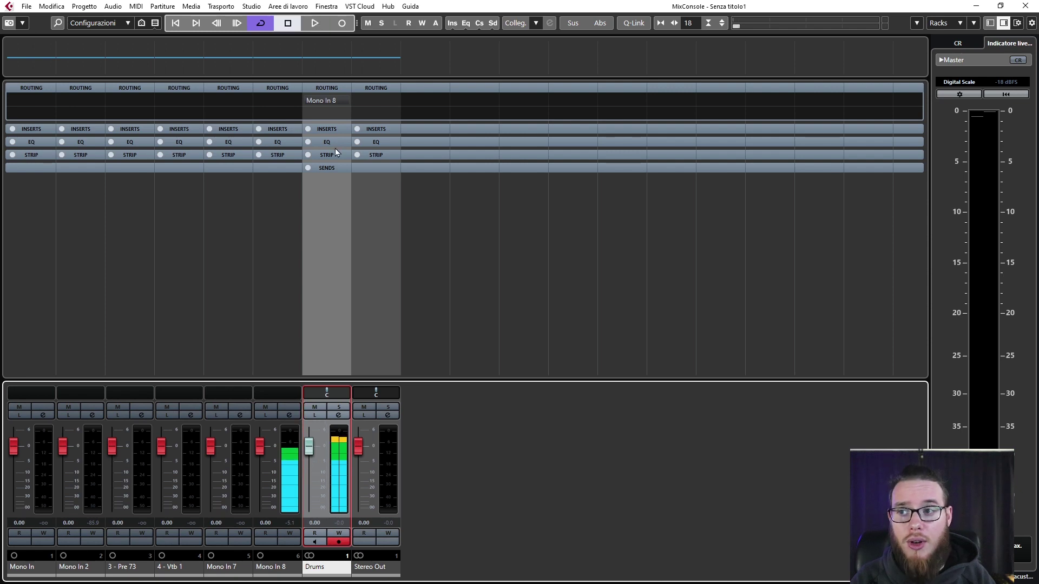
Route the output of the Drums channel back to Stereo Out
mouse_move(336, 113)
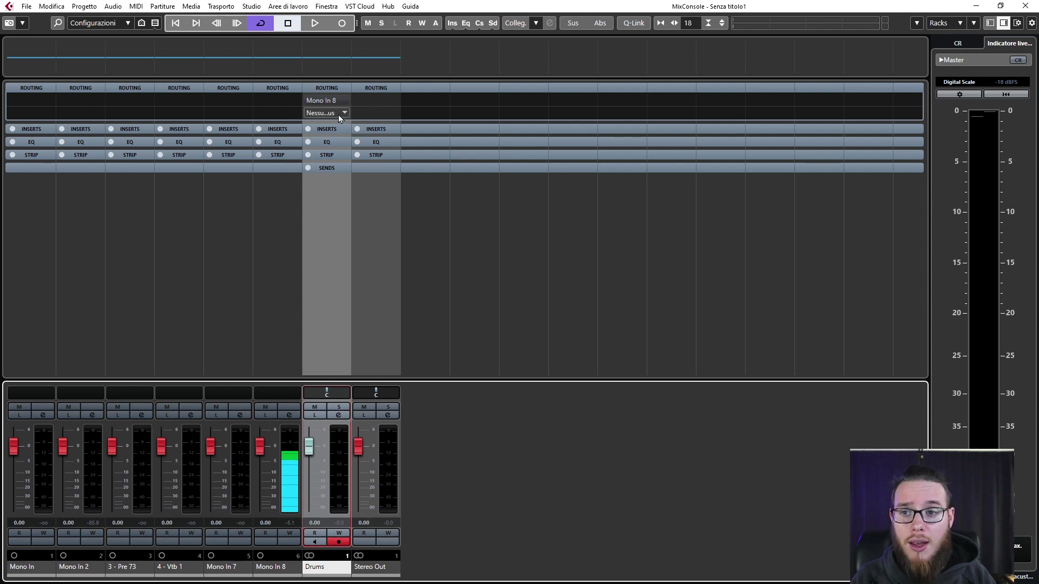
click(338, 114)
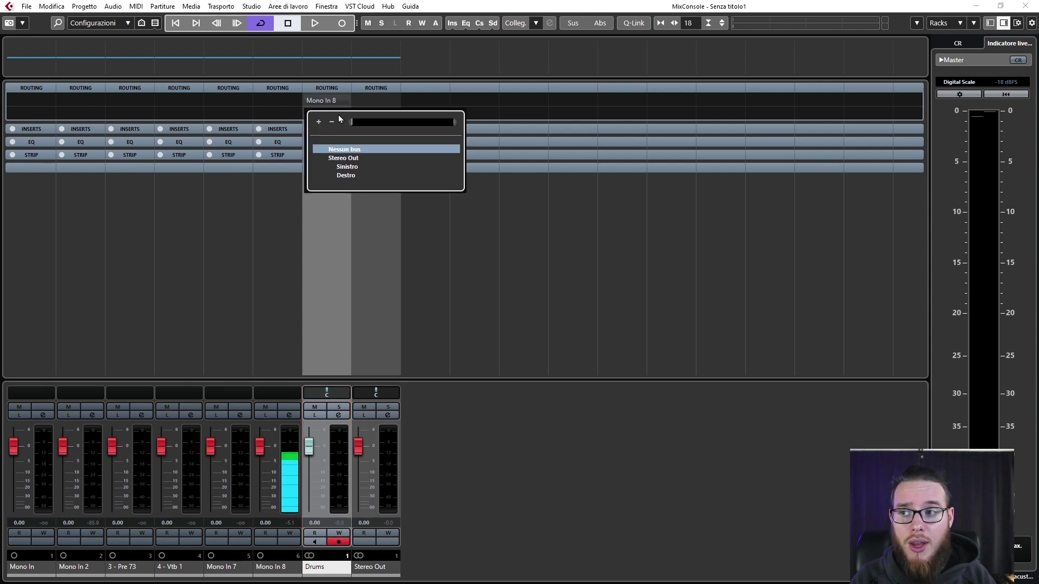
click(347, 159)
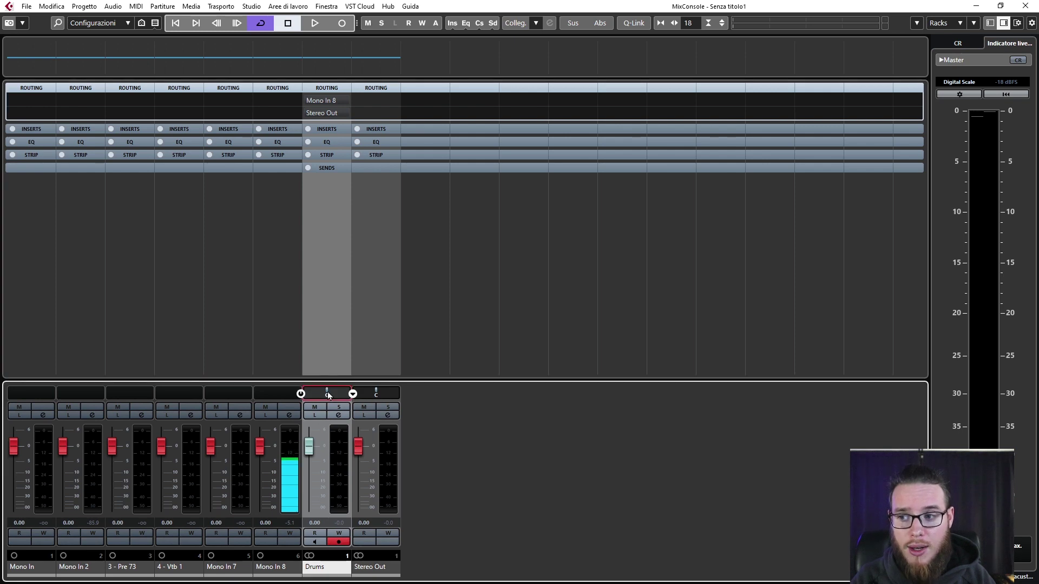
Pan the Drums channel to R10 and reset its fader to 0.00 after a small move
mouse_move(328, 396)
mouse_down()
mouse_move(308, 395)
mouse_move(334, 396)
mouse_up()
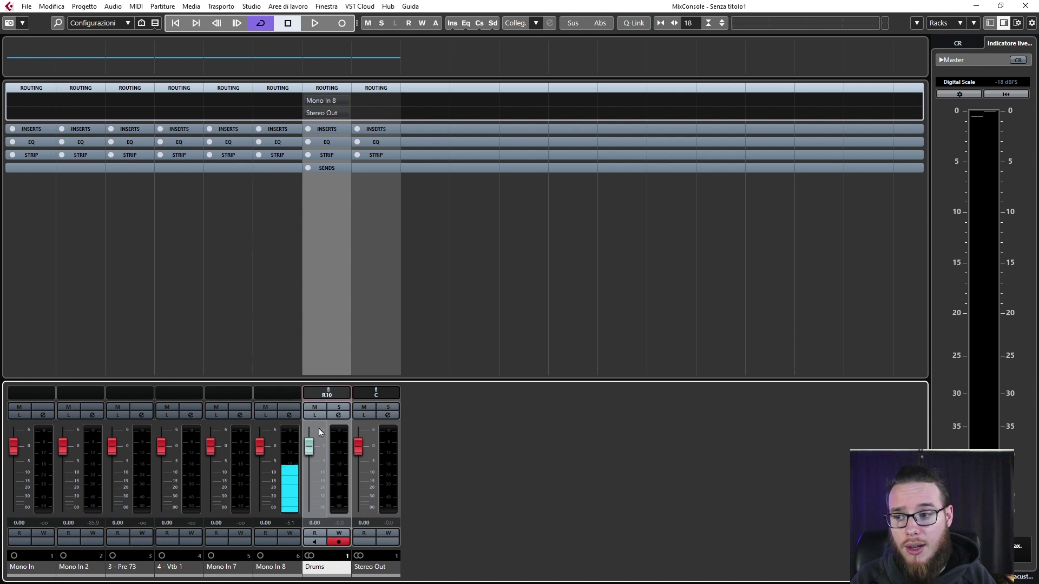
drag(309, 448, 308, 453)
ctrl+click(309, 460)
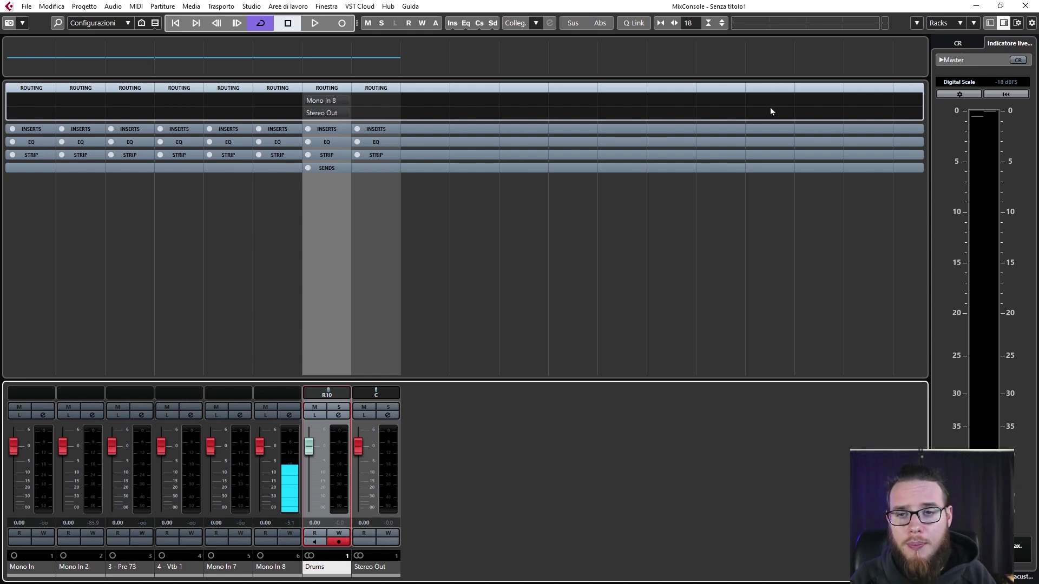
Show the Pre (Filtri/Guadagno/Fase) rack in the MixConsole and expand it
click(953, 24)
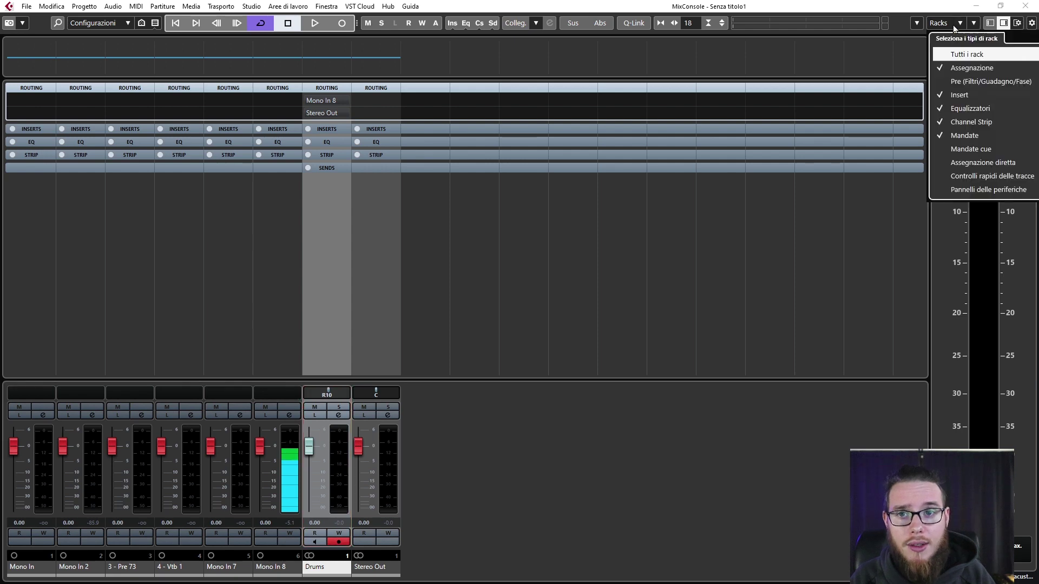
click(938, 83)
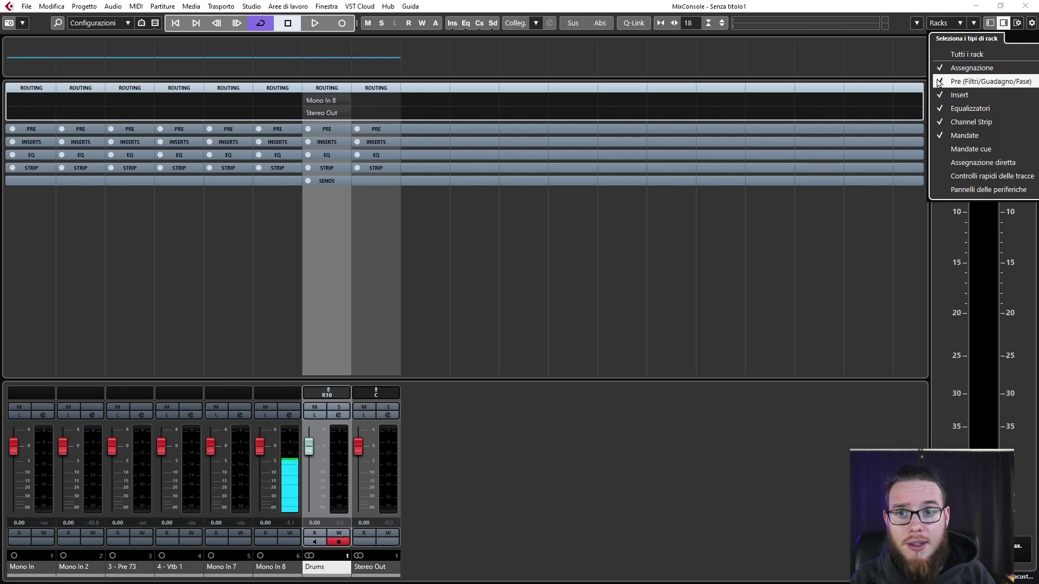
click(345, 181)
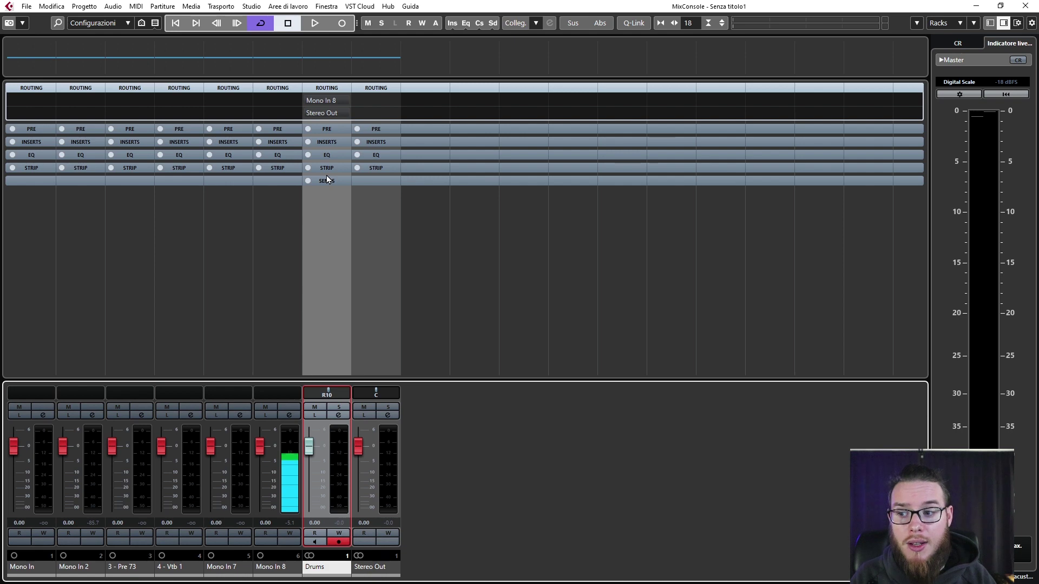
click(329, 129)
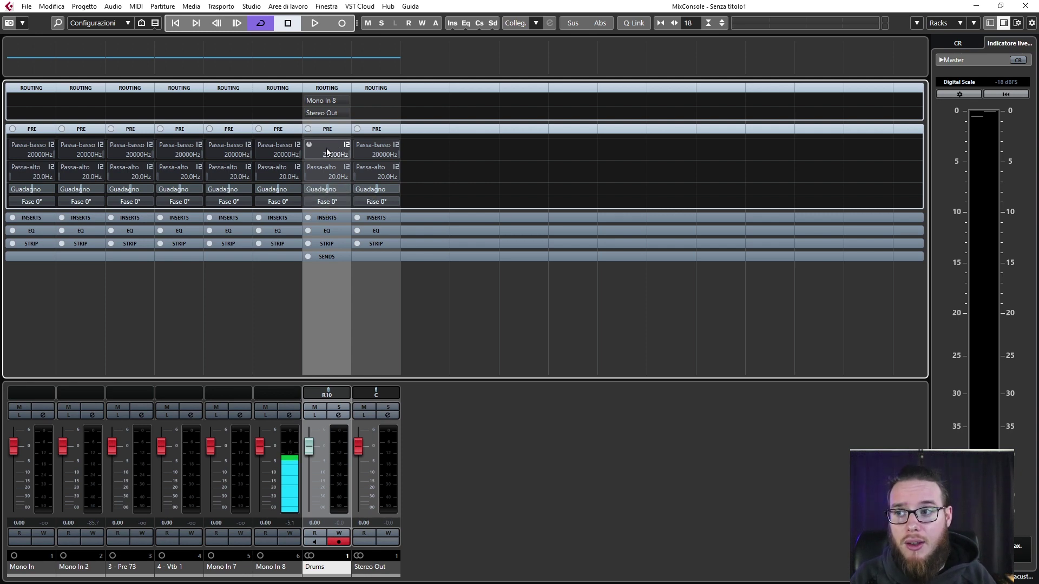
Expand the inserts rack and load SuperVision in the first insert slot of the Drums channel
click(327, 218)
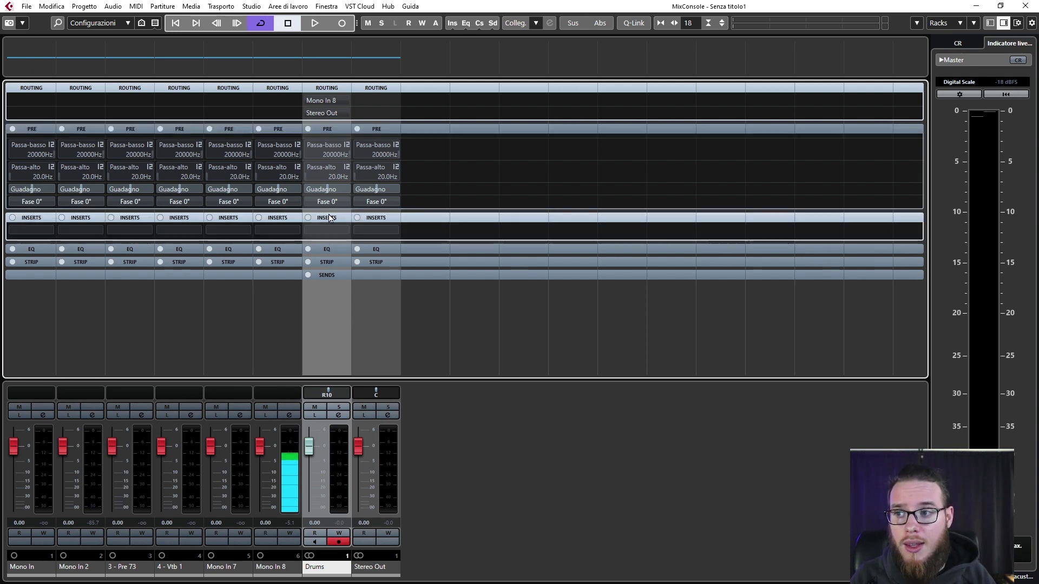
click(328, 232)
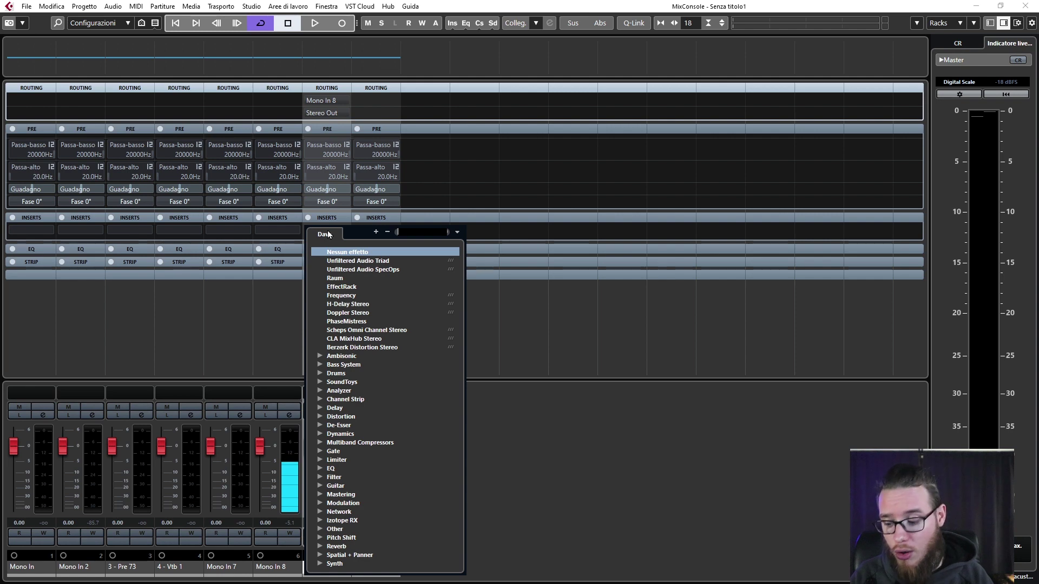
text(sup)
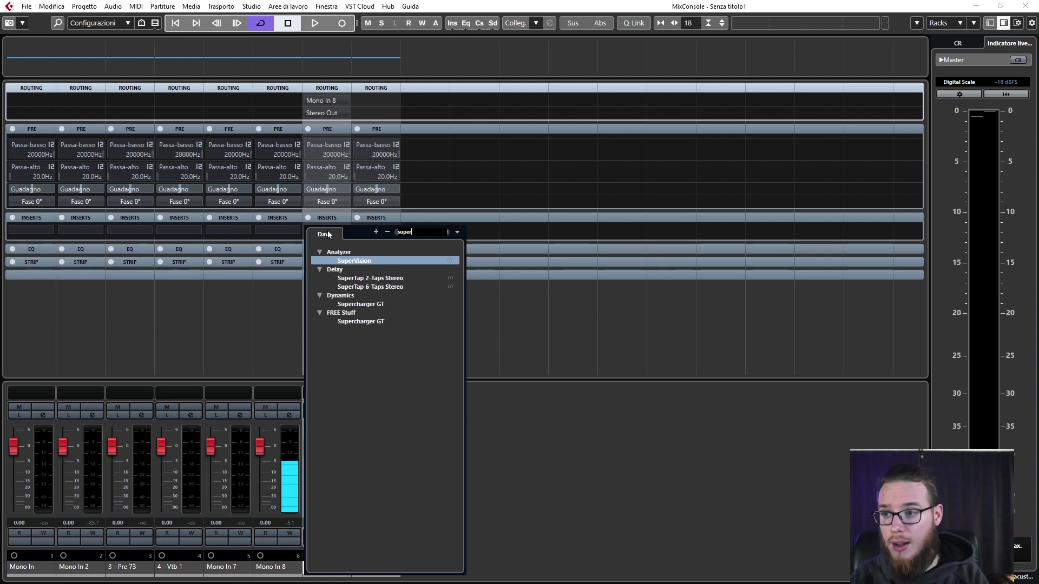
text(er)
click(352, 261)
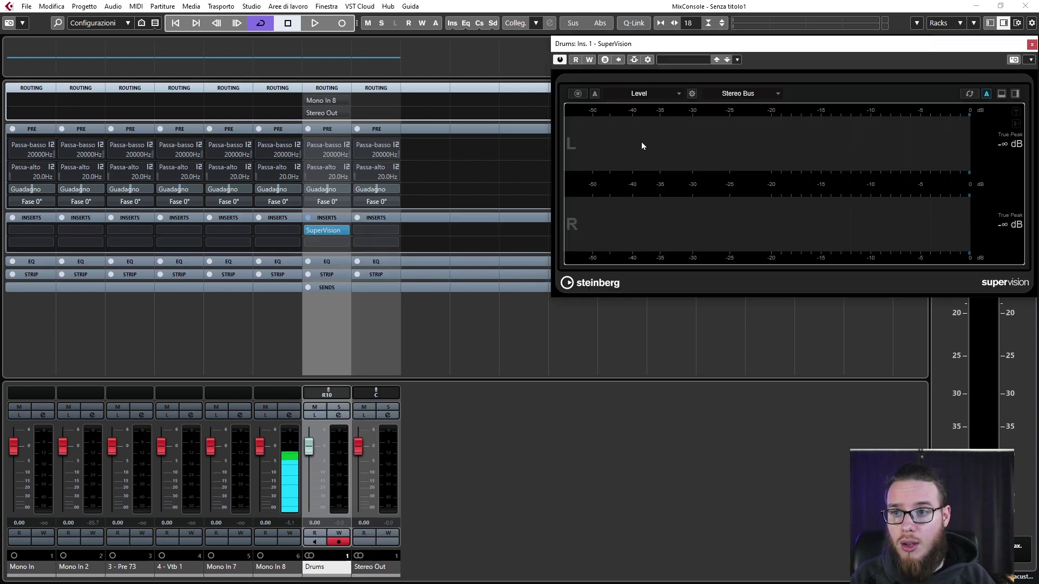
drag(664, 46, 597, 77)
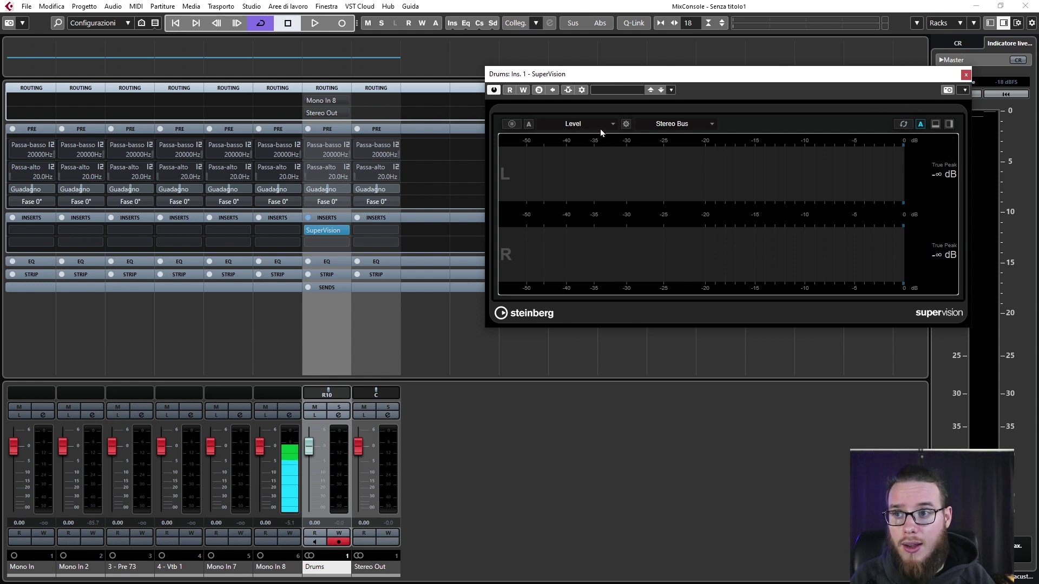
Split SuperVision into two stacked modules, set the lower one to Spectrum Curve, and enlarge the window to give the spectrum more height
click(935, 124)
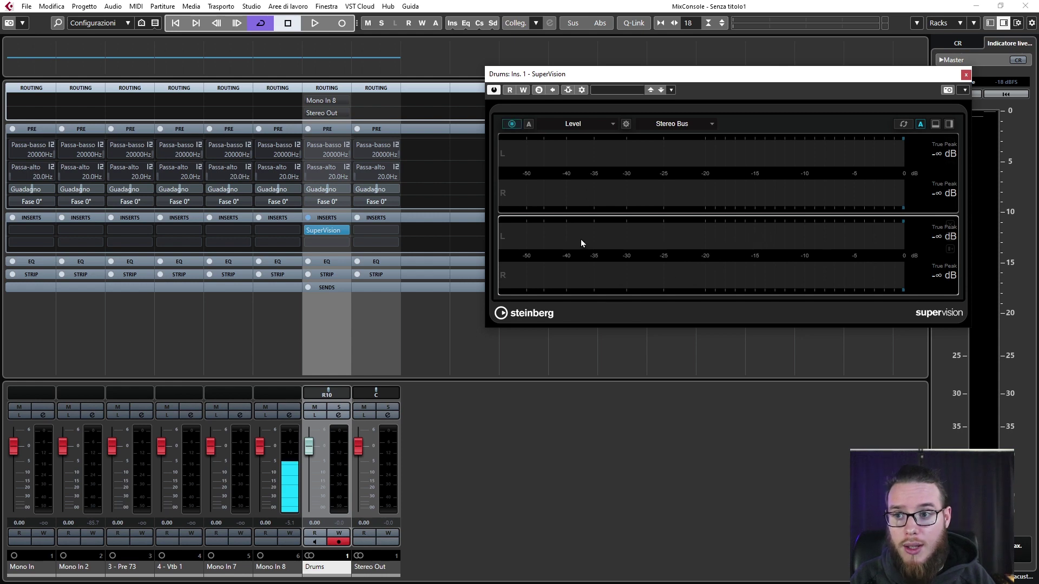
click(612, 126)
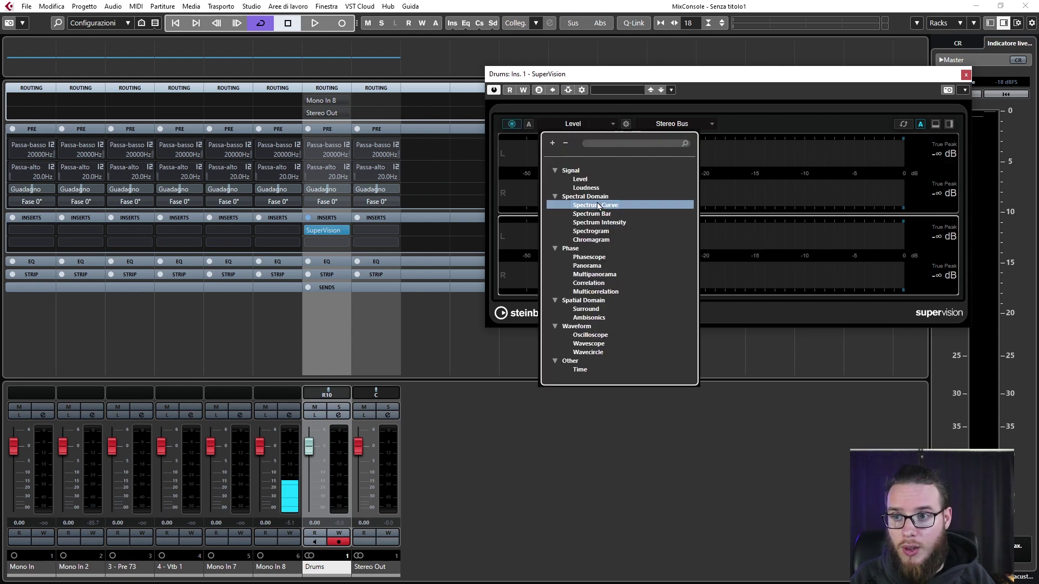
click(592, 206)
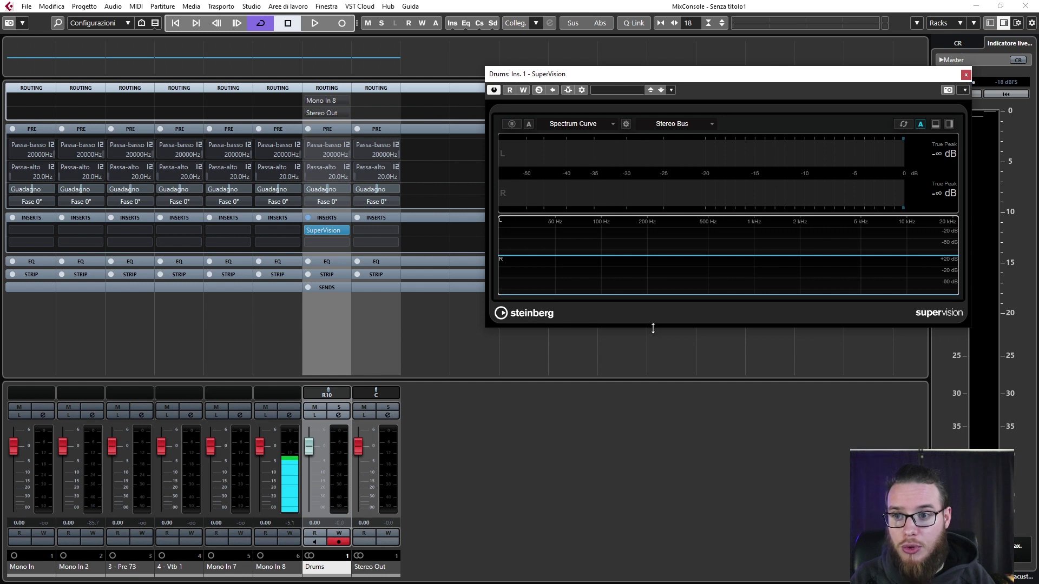
drag(654, 327, 656, 457)
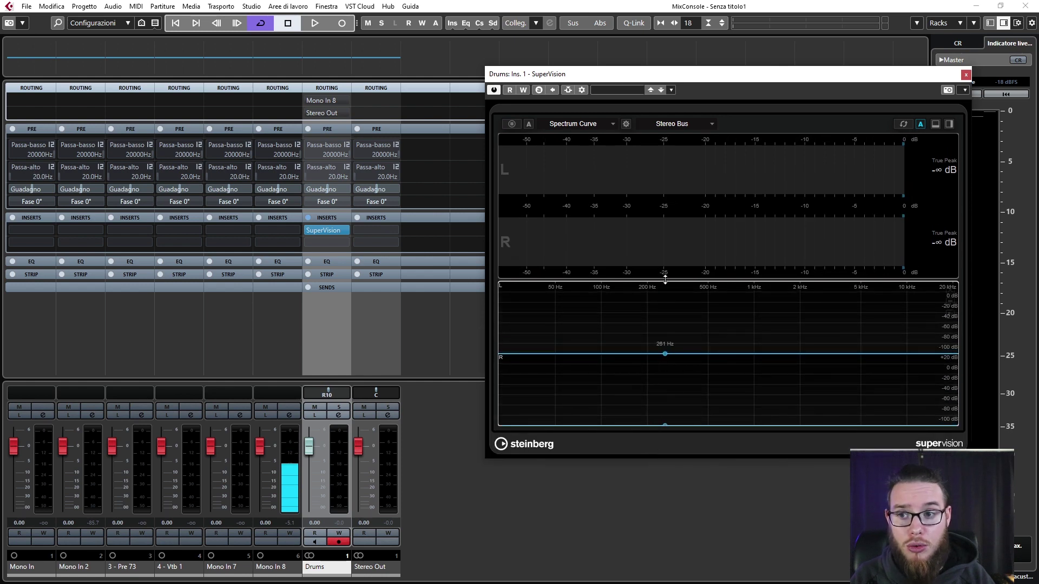
mouse_move(665, 279)
mouse_down()
mouse_move(663, 249)
mouse_move(661, 260)
mouse_up()
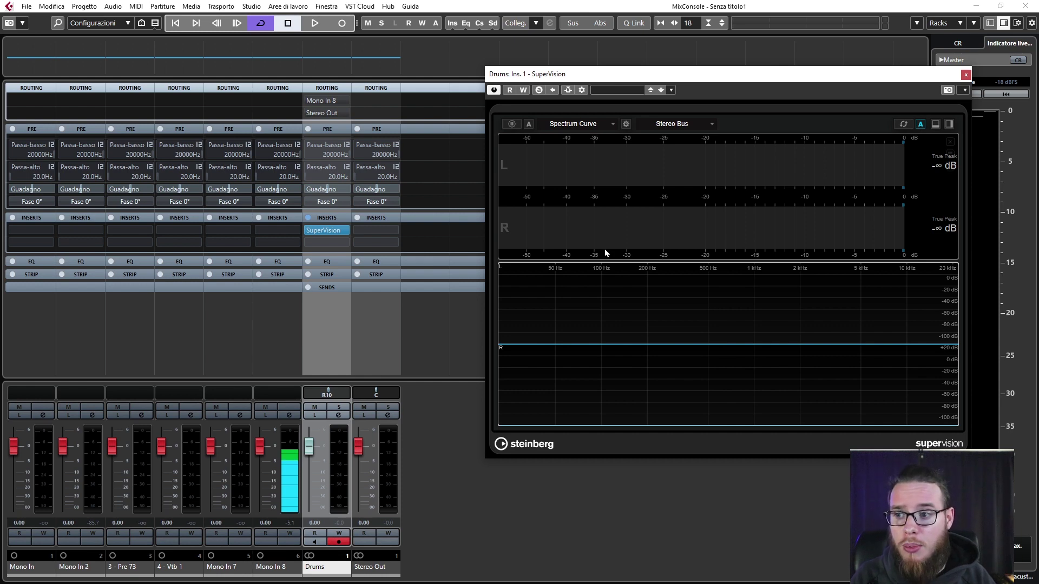
Play back the drums with SuperVision open, pull the Drums fader fully down to -∞, and stop playback
key(space)
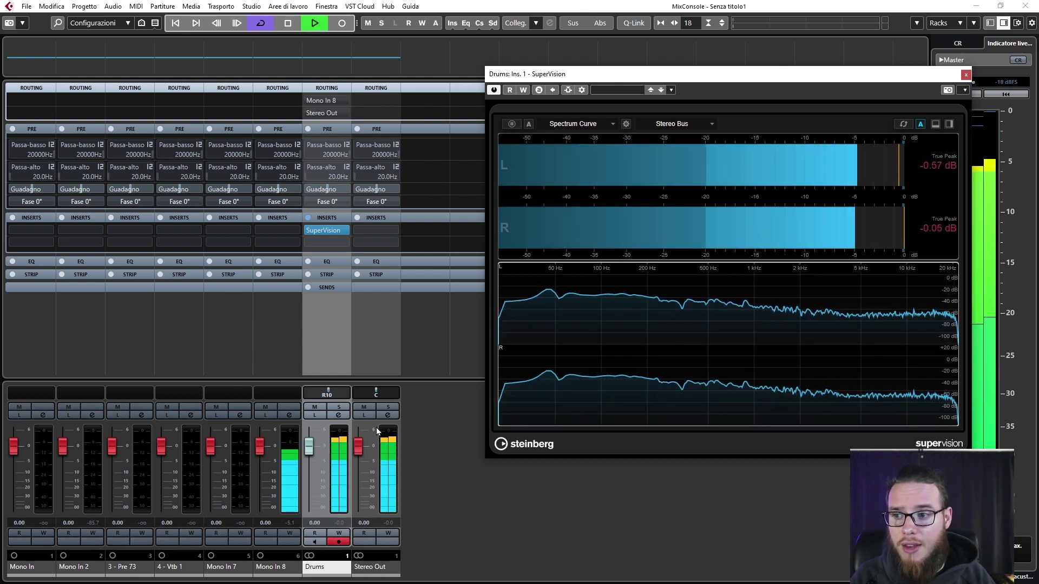
drag(307, 449, 306, 520)
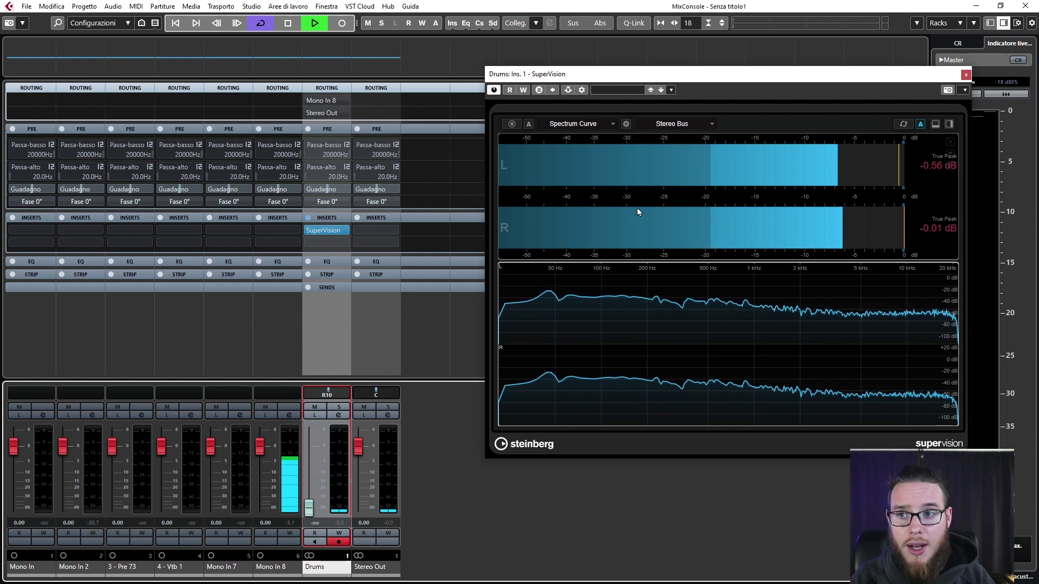
key(space)
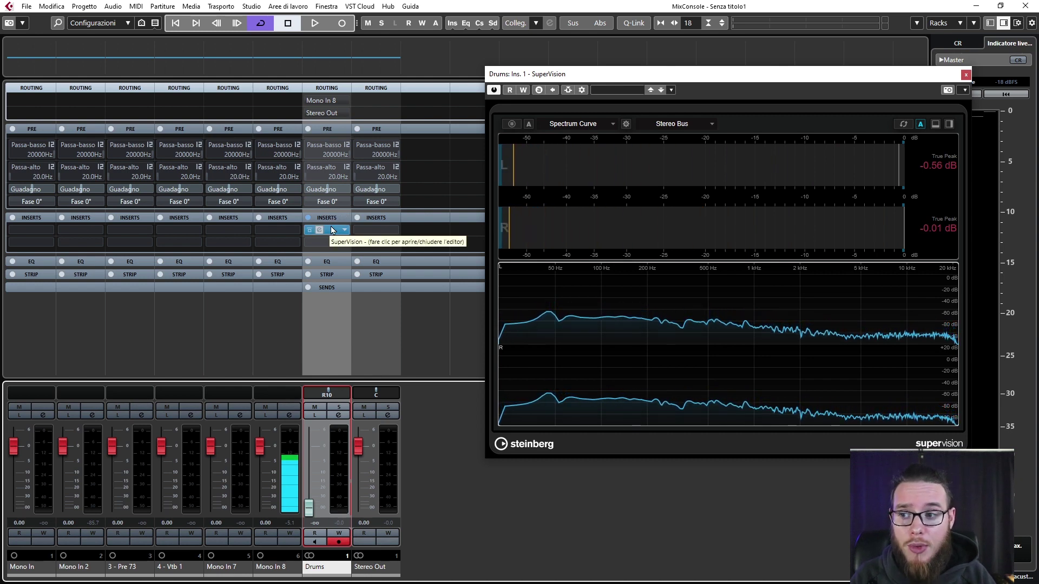
mouse_move(311, 507)
mouse_down()
mouse_move(315, 487)
mouse_move(311, 508)
mouse_up()
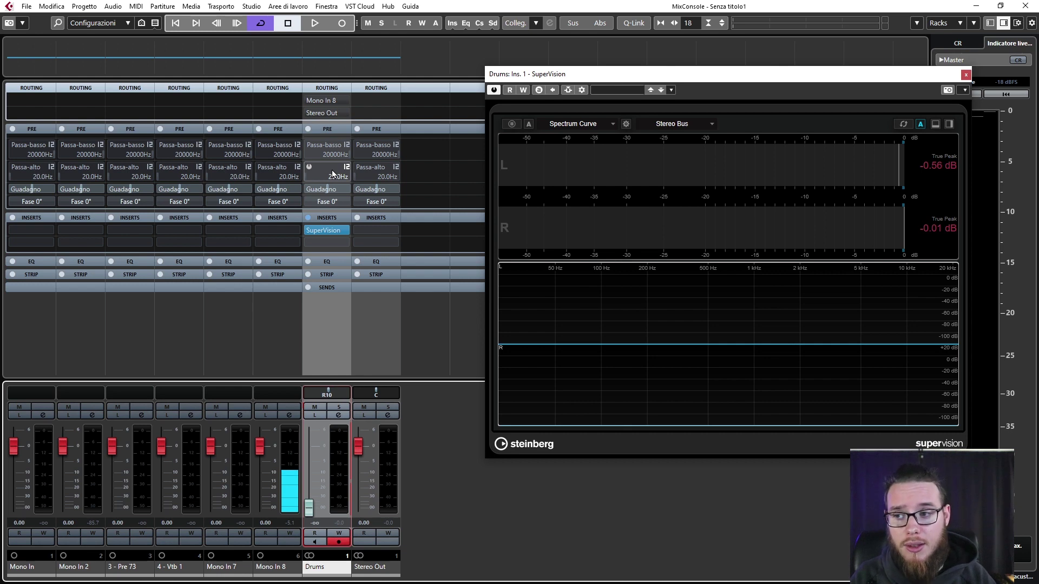
Reset the Drums fader to 0.00, enable the channel's Pre low-pass filter and lower it to 50.2 Hz during playback
ctrl+click(309, 508)
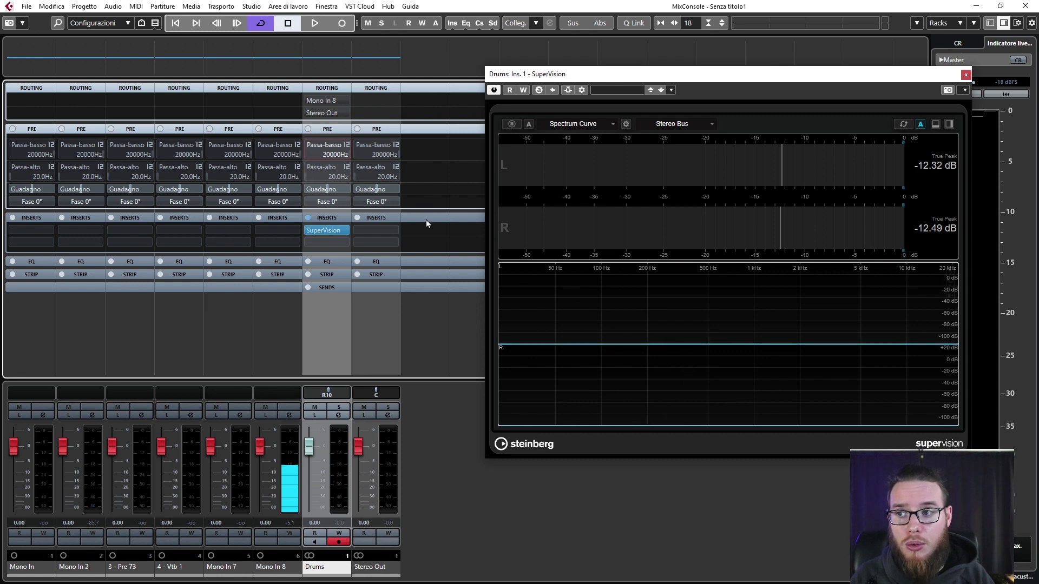
key(space)
click(308, 145)
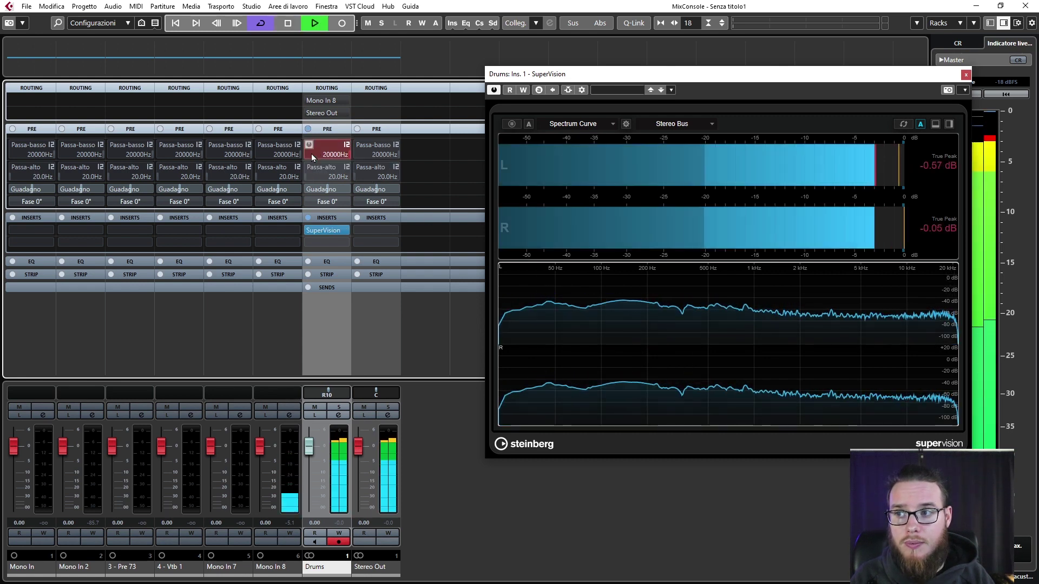
drag(345, 155, 287, 153)
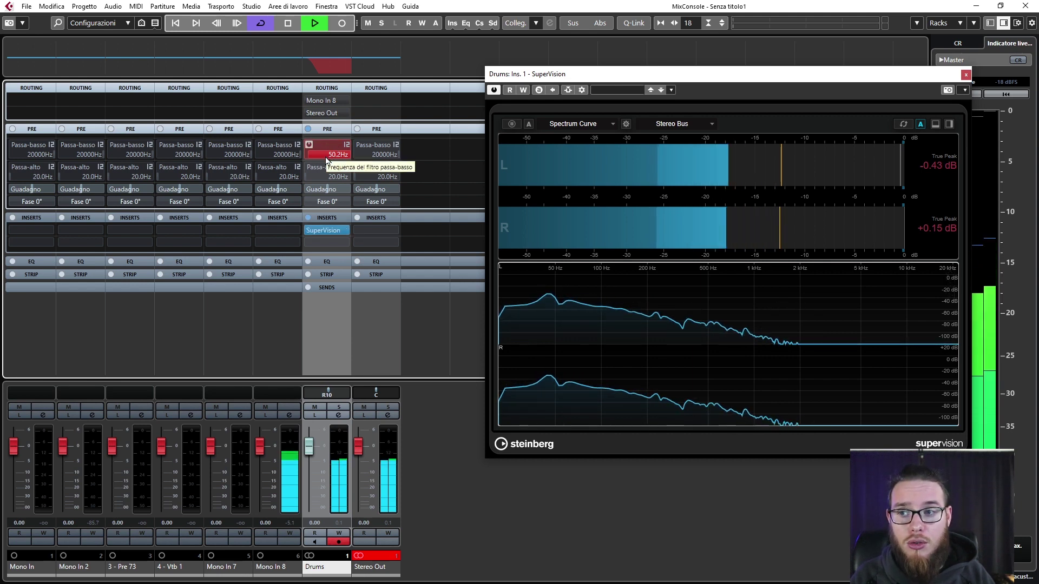
key(space)
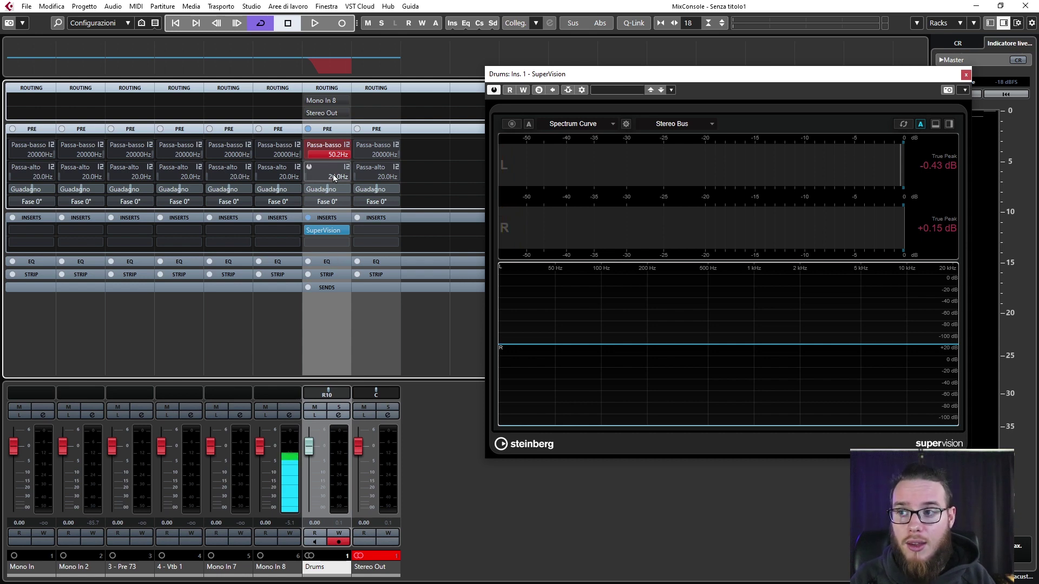
Expand the EQ rack, open the Drums channel settings, switch off the Pre high-cut filter, and close the settings window
click(323, 263)
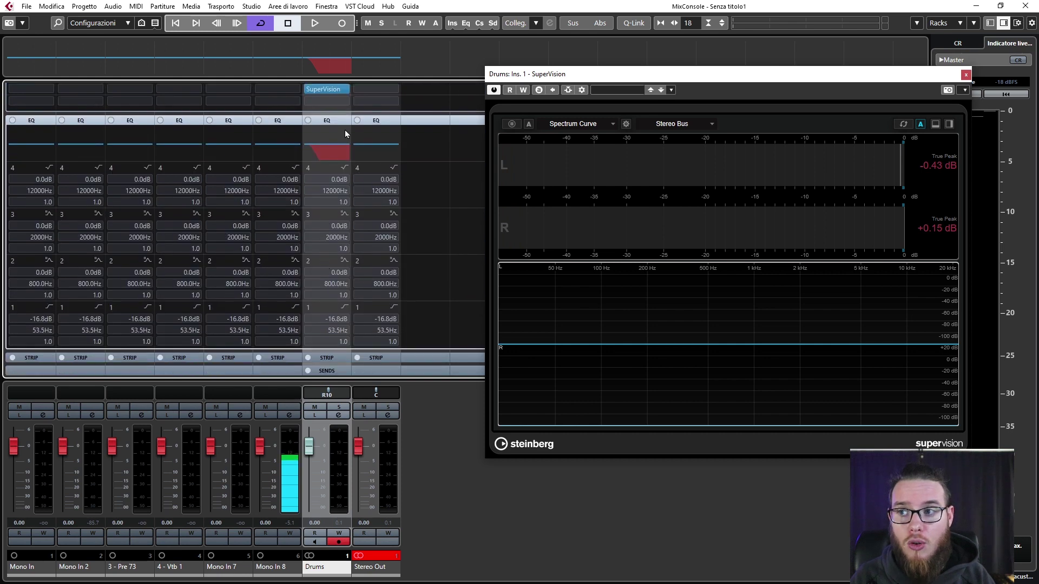
click(336, 415)
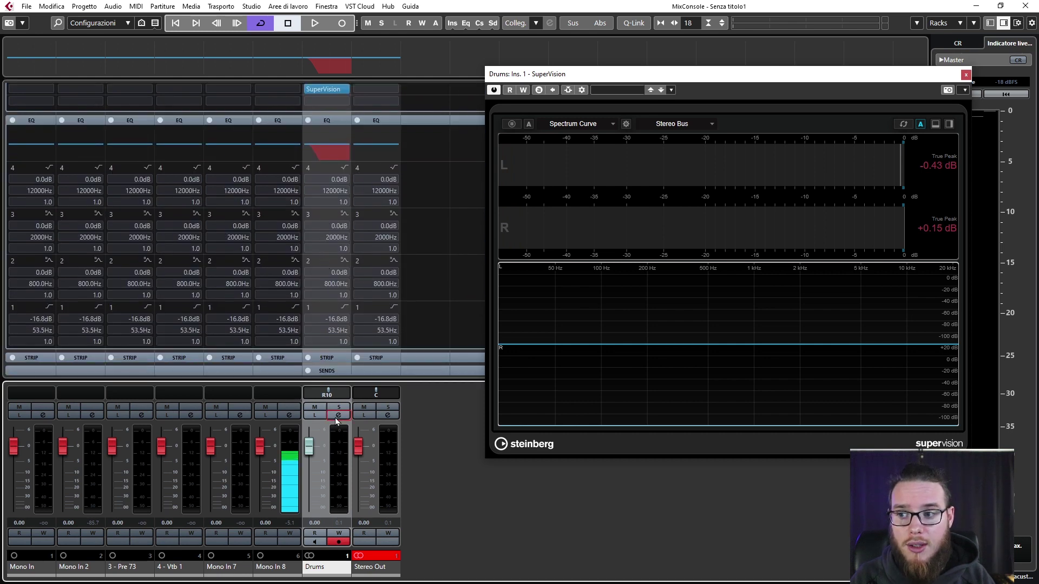
drag(486, 156, 427, 146)
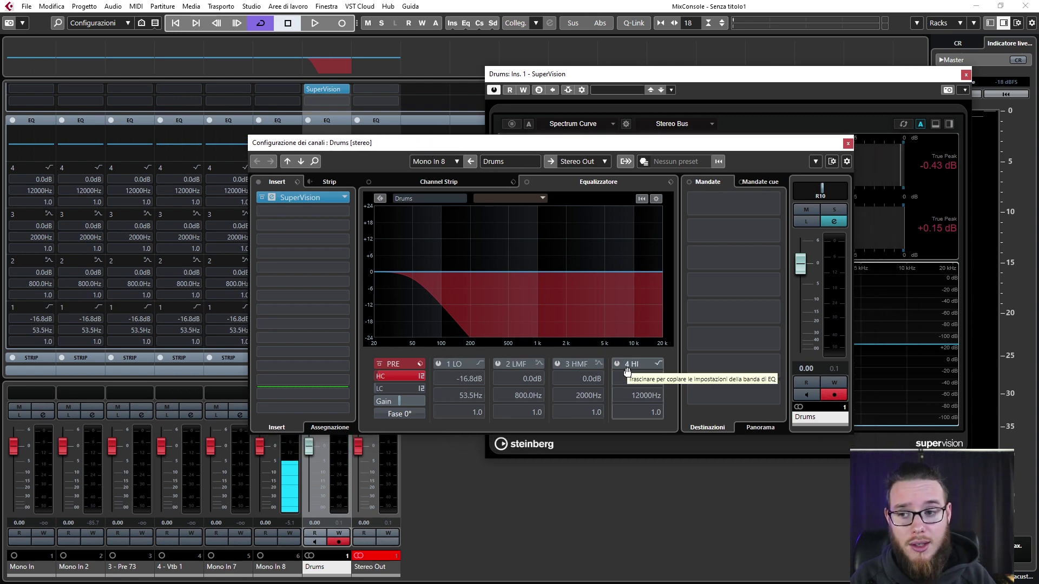
click(379, 376)
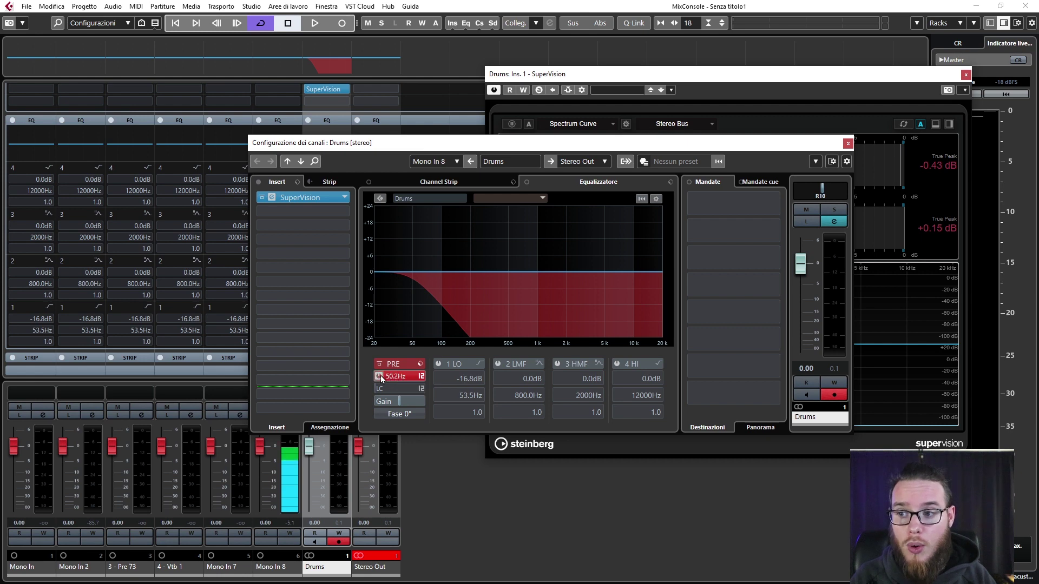
click(380, 376)
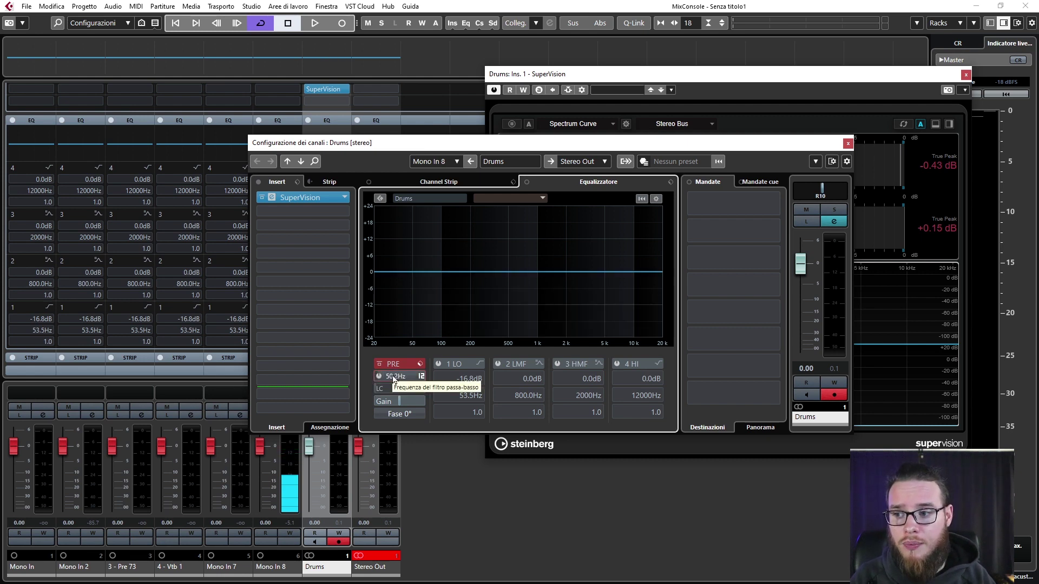
click(848, 143)
Play back the drums while lowering the Drums channel's Pre gain, and stop playback
scroll(441, 161, up, 3)
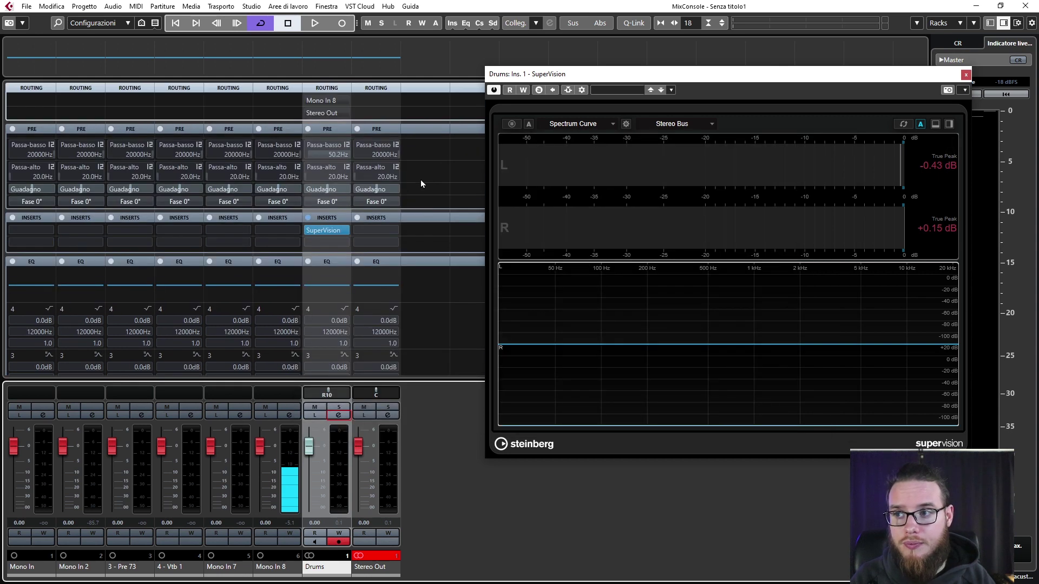
key(space)
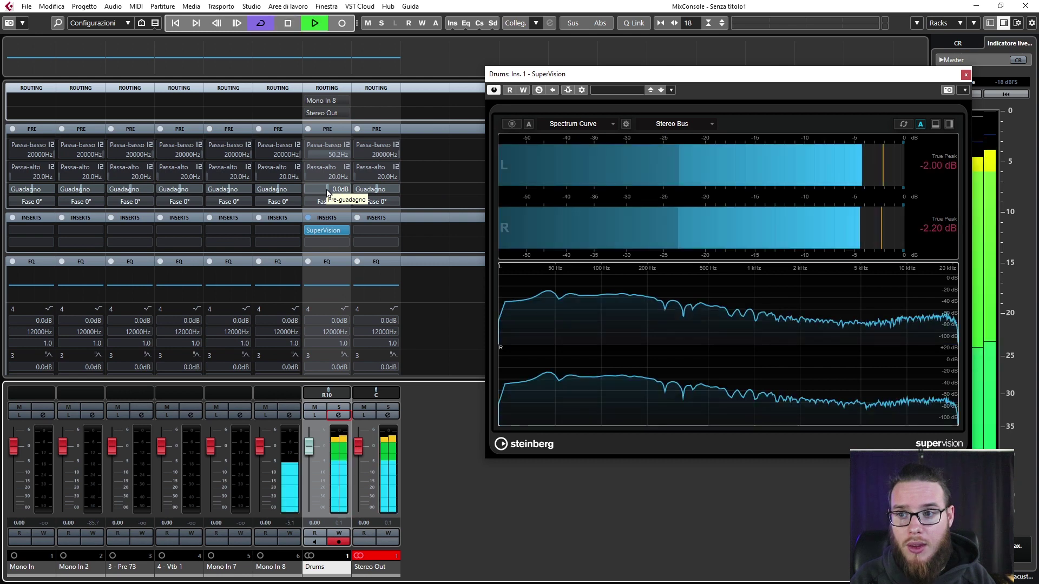
drag(328, 193, 294, 205)
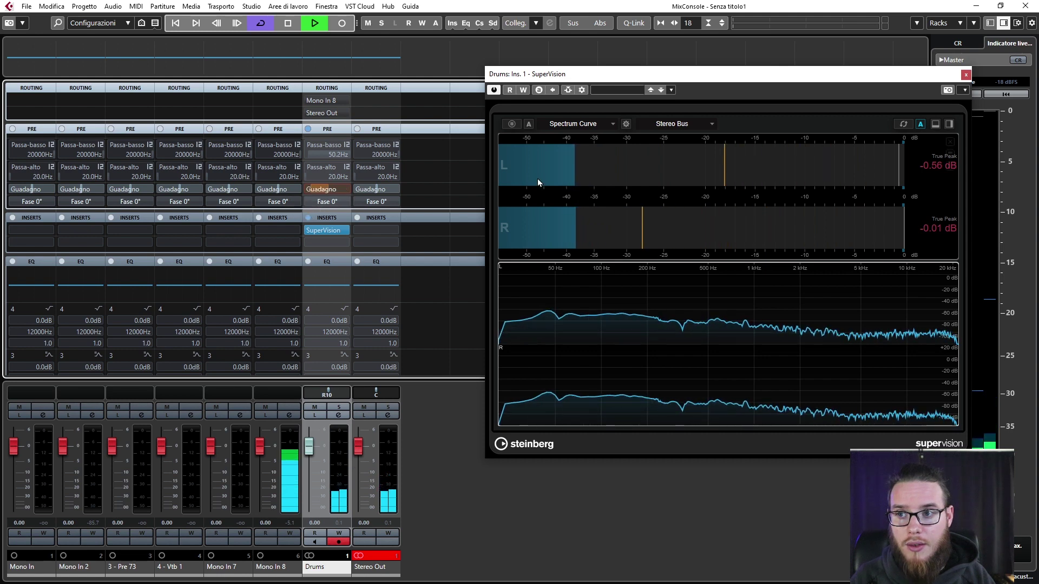
key(space)
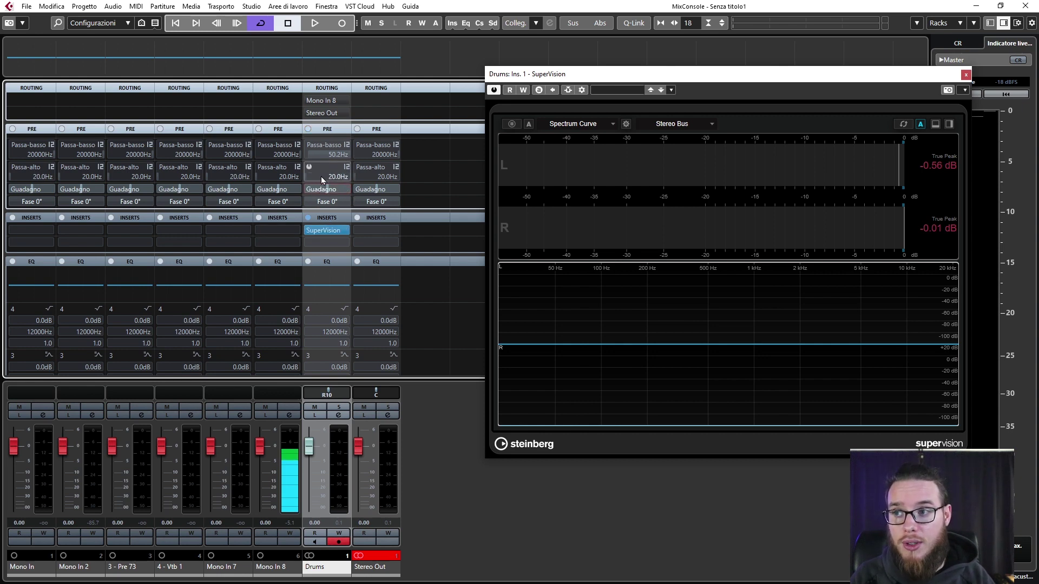
Collapse the mixer racks and, in the Project window's Drums Inspector, set the pre/post-fader divider after the seventh insert slot
click(329, 131)
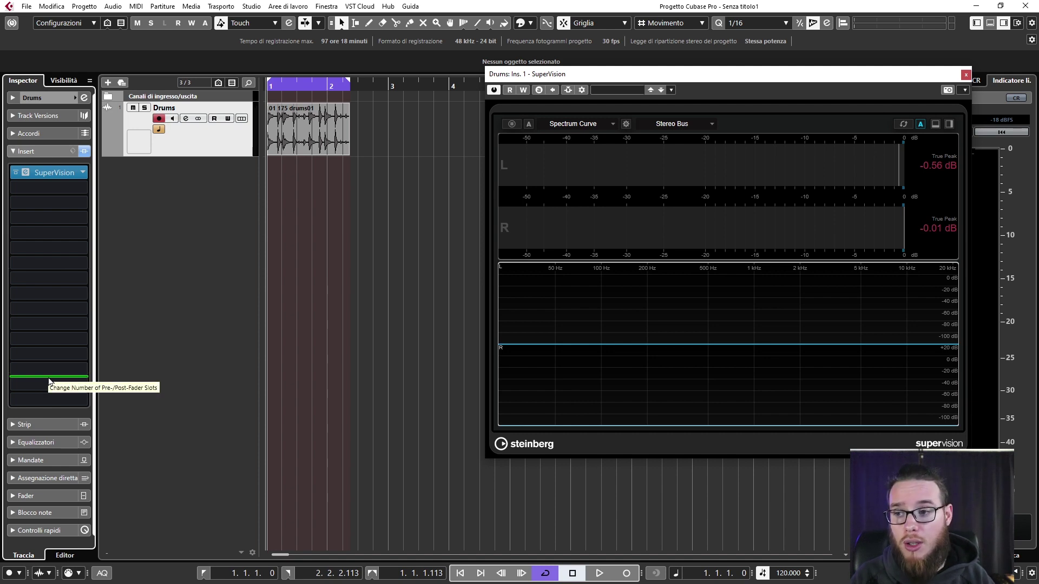
click(48, 381)
mouse_move(60, 275)
mouse_down()
mouse_move(57, 289)
mouse_move(58, 280)
mouse_up()
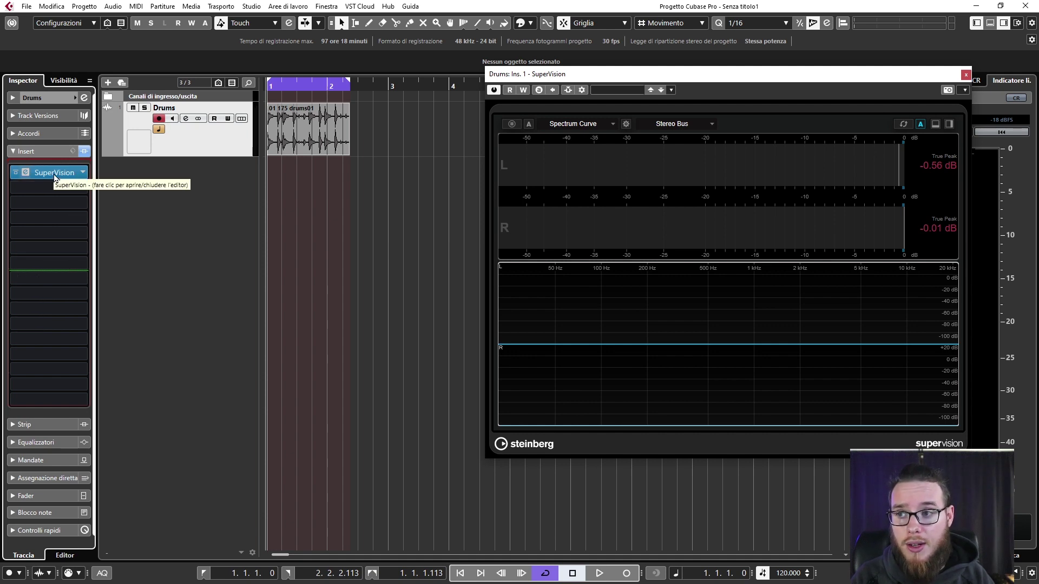
Return to the MixConsole, expand the inserts rack, and lower the Drums fader to about -14.0 dB during playback
key(F3)
mouse_move(309, 448)
mouse_down()
mouse_move(308, 503)
mouse_move(309, 446)
mouse_up()
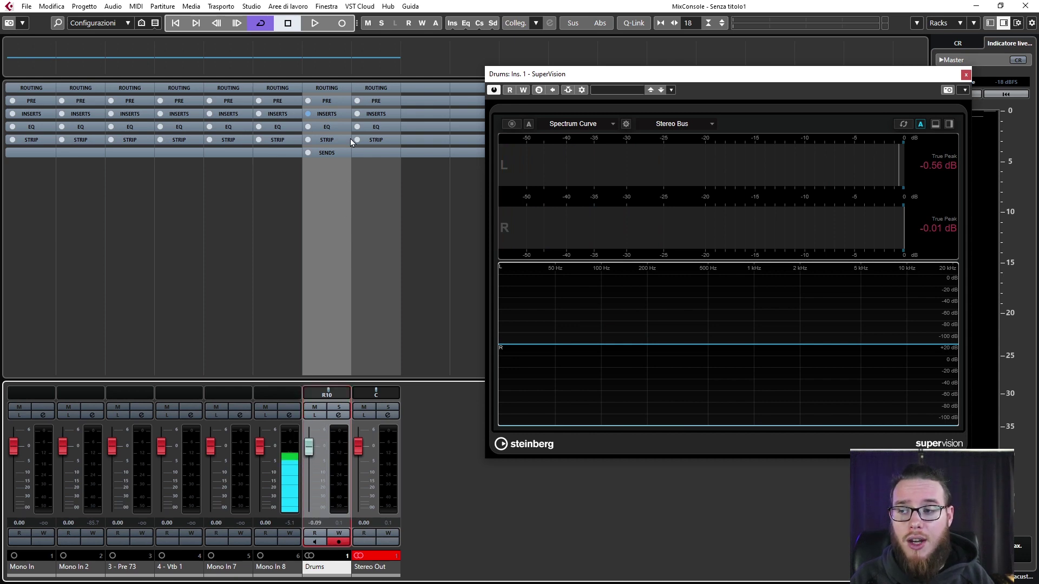
click(325, 112)
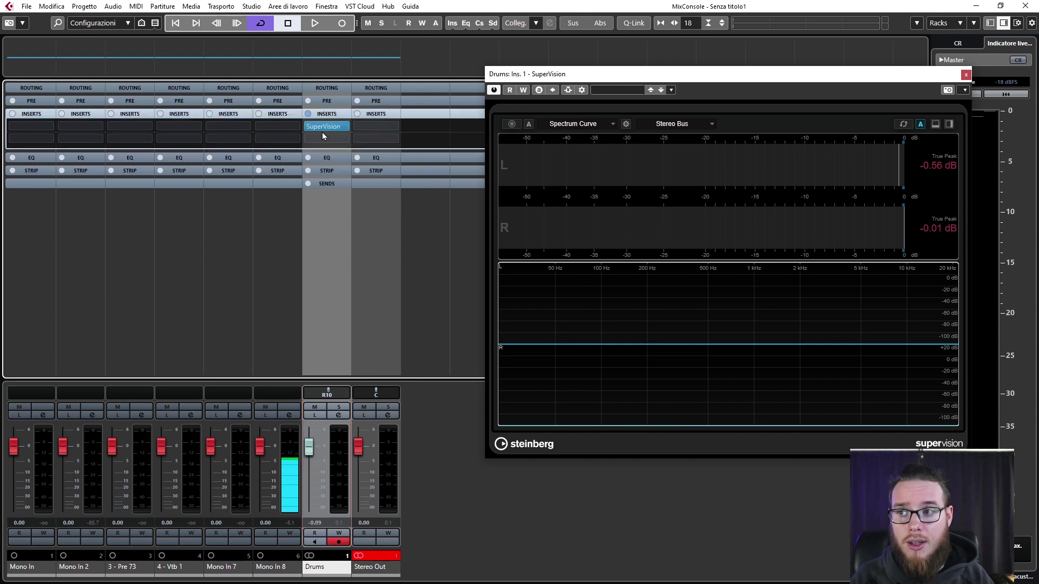
key(space)
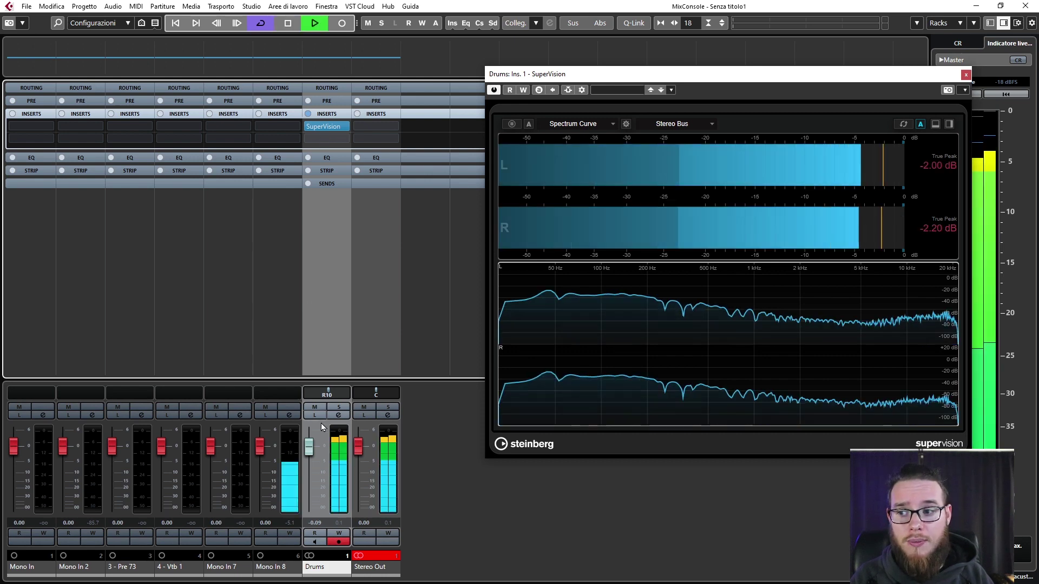
drag(309, 449, 317, 484)
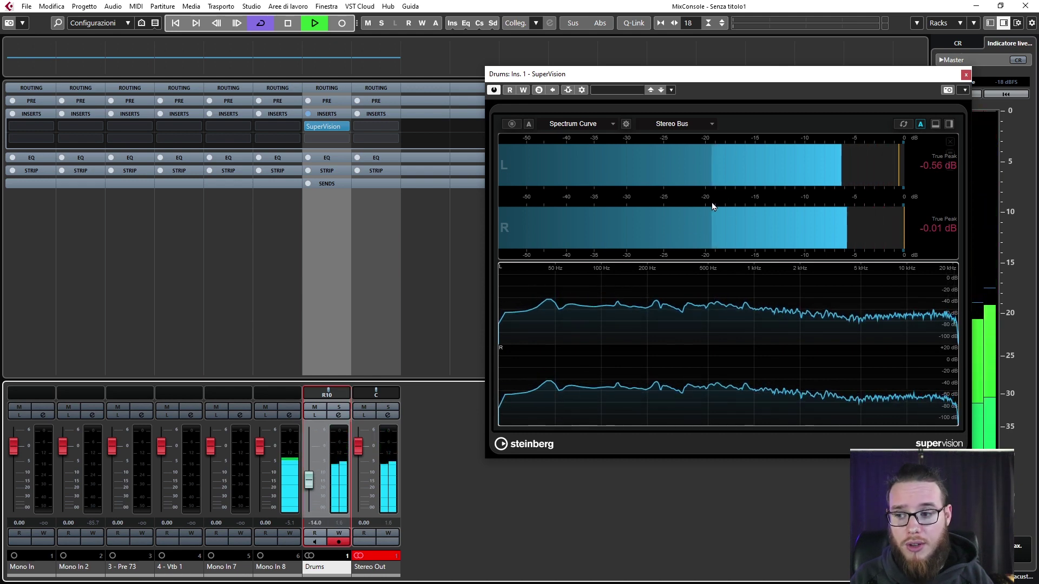
Move SuperVision from the first Drums insert slot to post-fader slot 8 in the Project window's Inspector, and return to the MixConsole
key(F3)
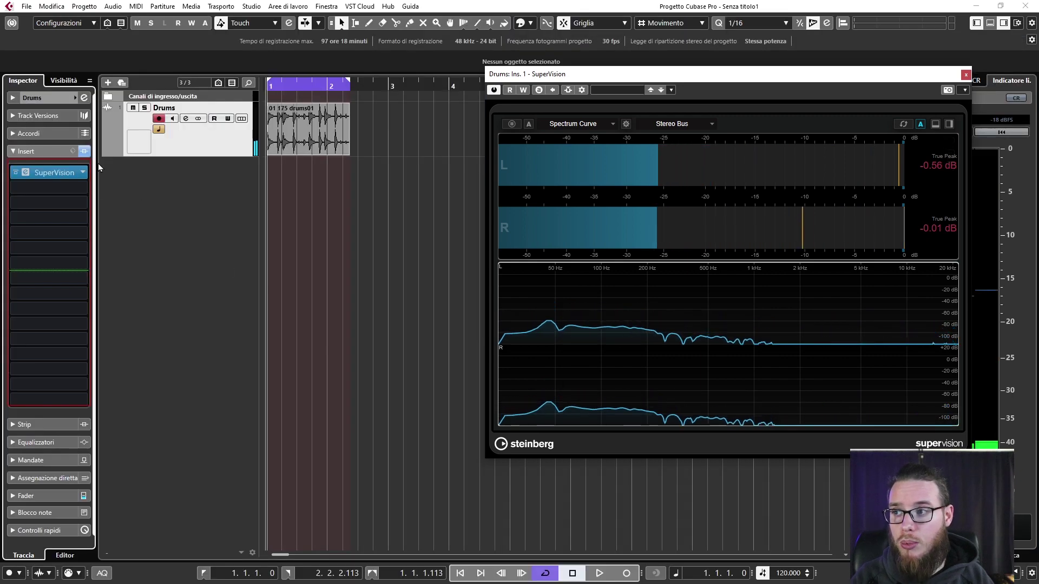
drag(53, 188, 47, 279)
key(F3)
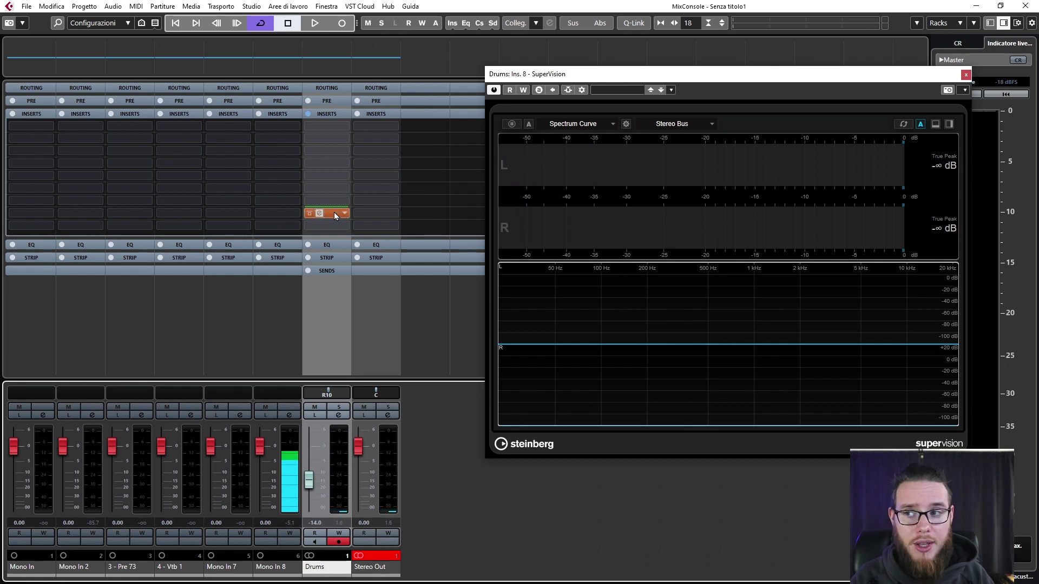
Pull the Drums fader down to -∞, play back the drums while raising it to about -2.29 dB, and stop playback
drag(309, 479, 313, 507)
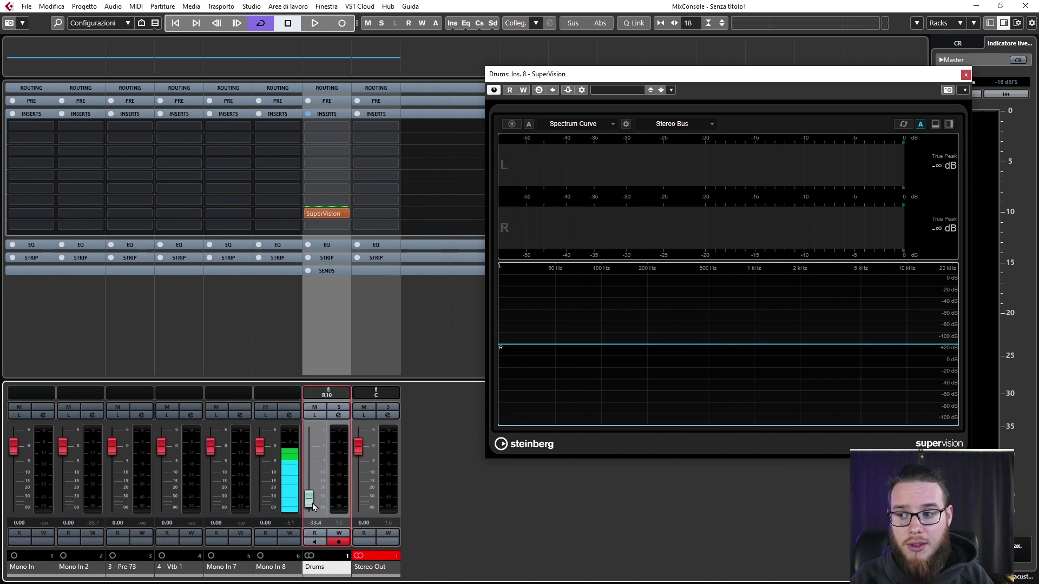
key(space)
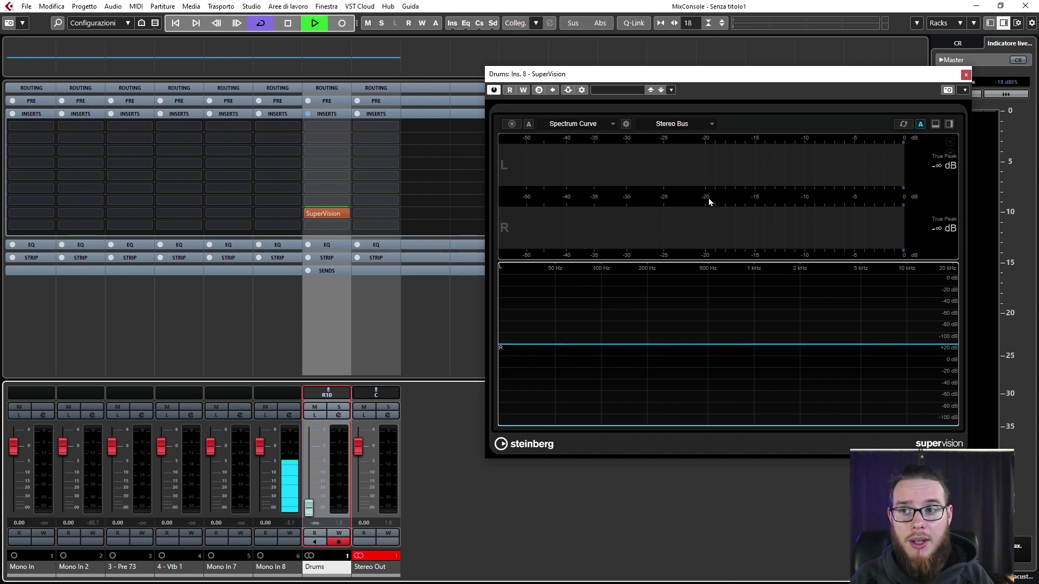
mouse_move(323, 213)
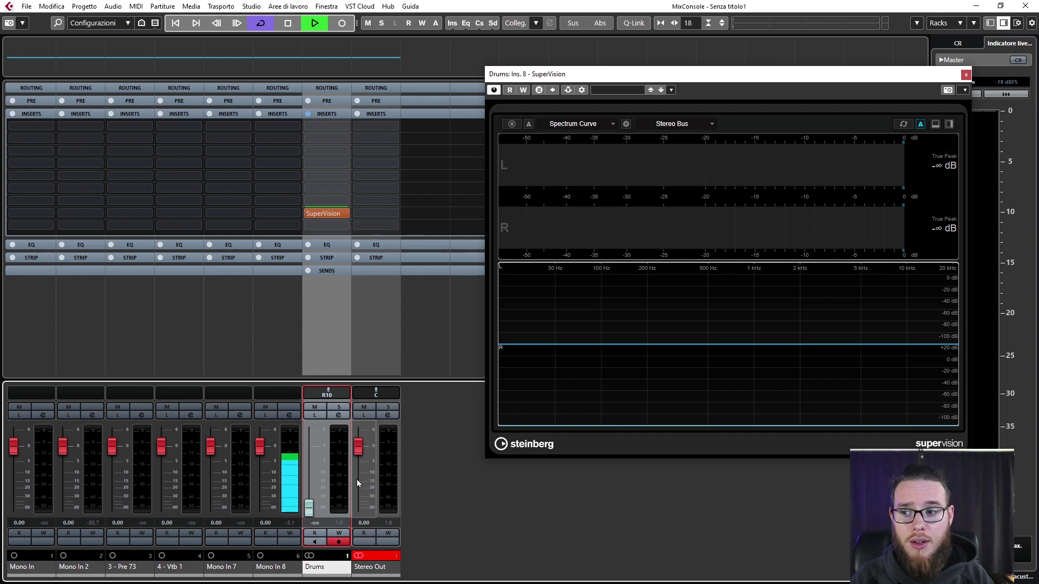
drag(309, 508, 310, 459)
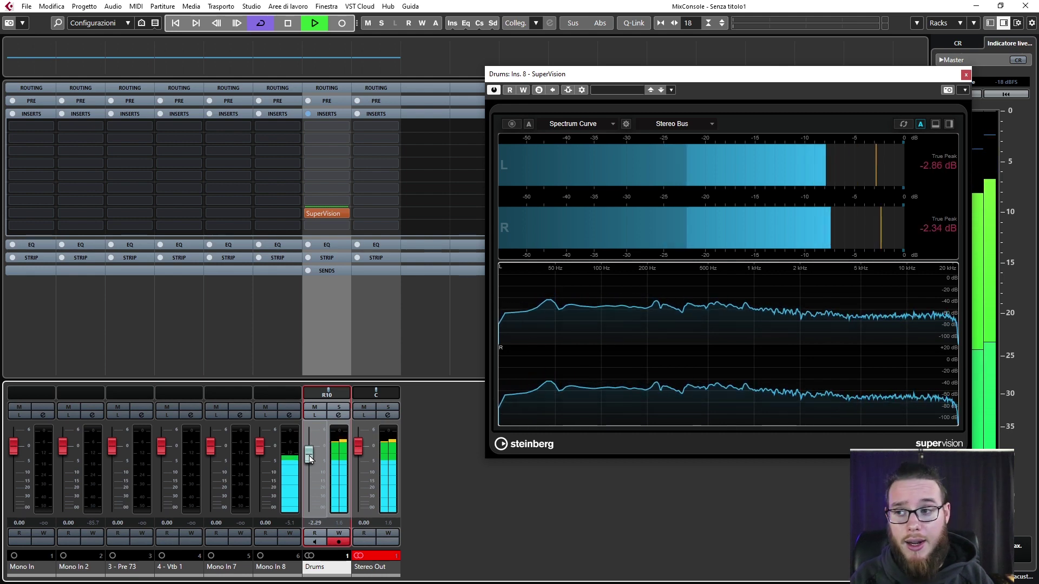
key(space)
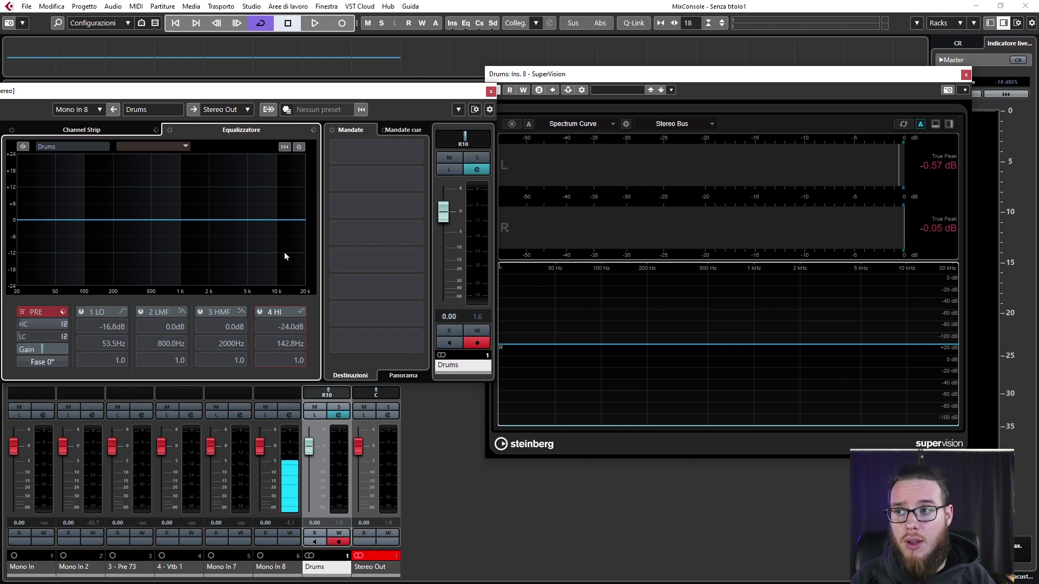
Move the Drums channel settings window aside, expand the inserts rack to show SuperVision, and bring the window back beside SuperVision
drag(292, 95, 332, 433)
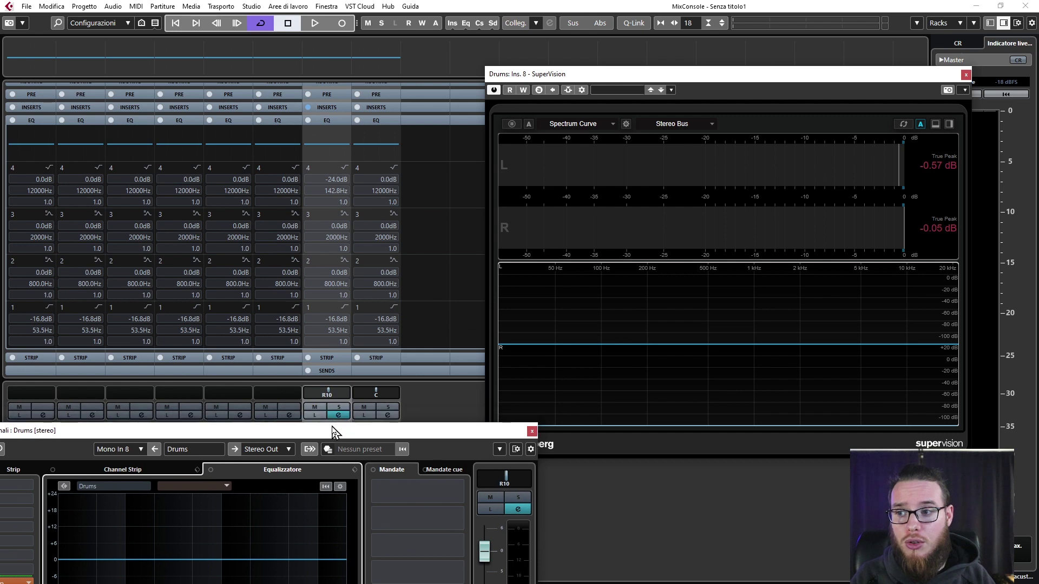
click(328, 107)
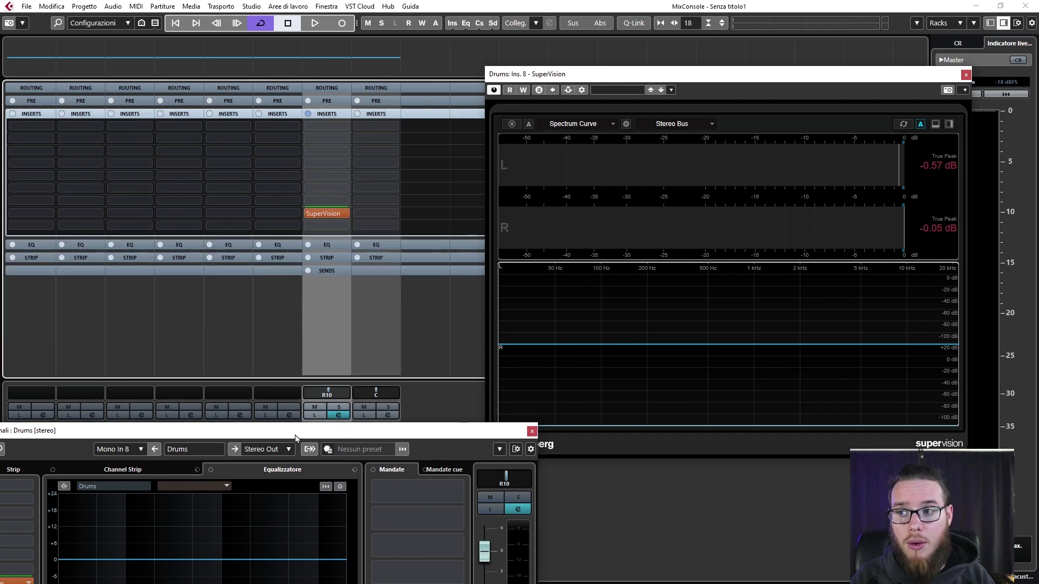
drag(296, 437, 242, 91)
During playback, set Drums EQ band 4 to an active Low Pass I filter at 40.2 Hz, and stop playback
key(space)
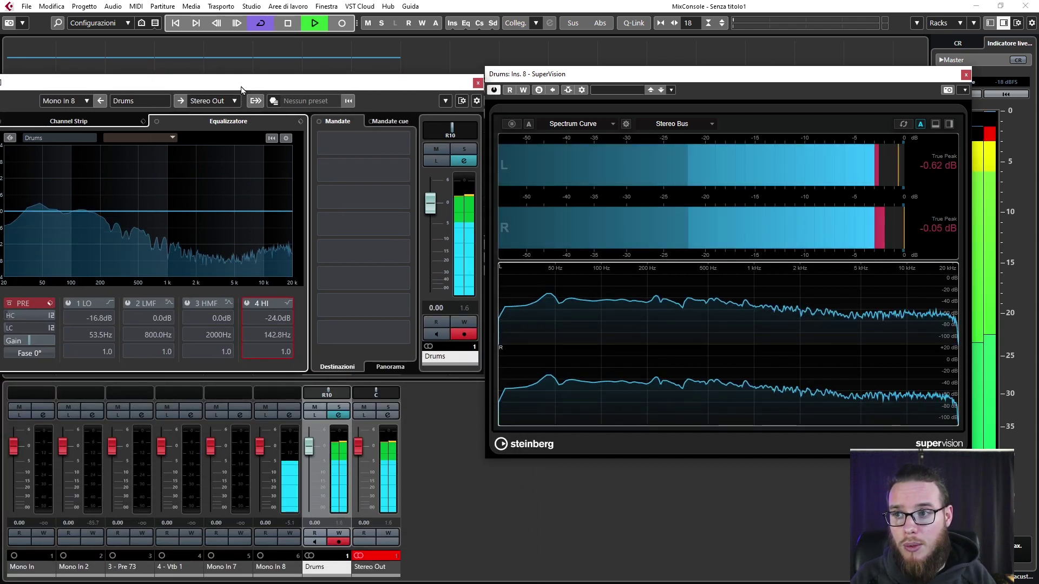
click(288, 303)
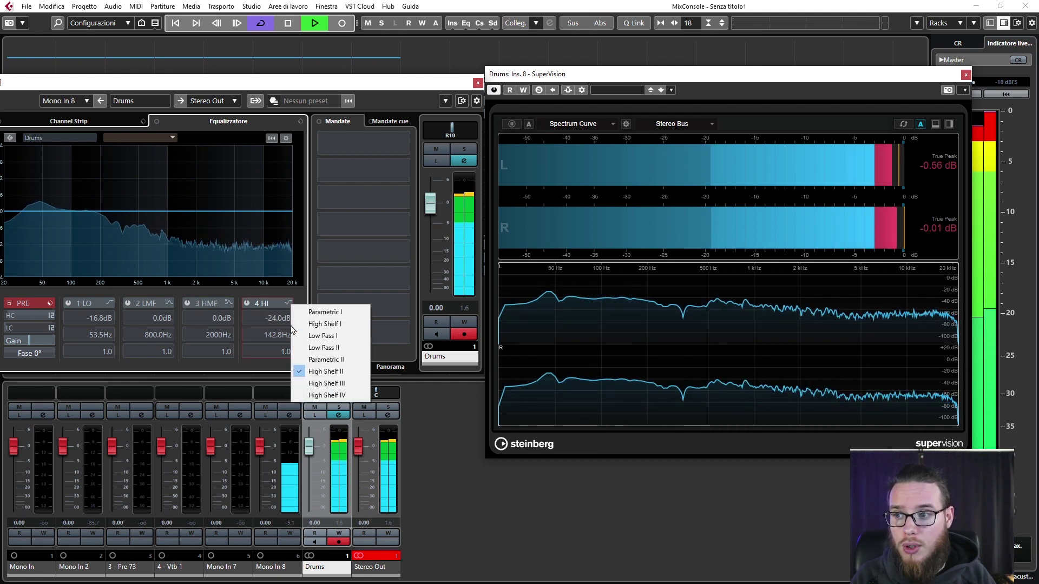
click(323, 336)
click(267, 349)
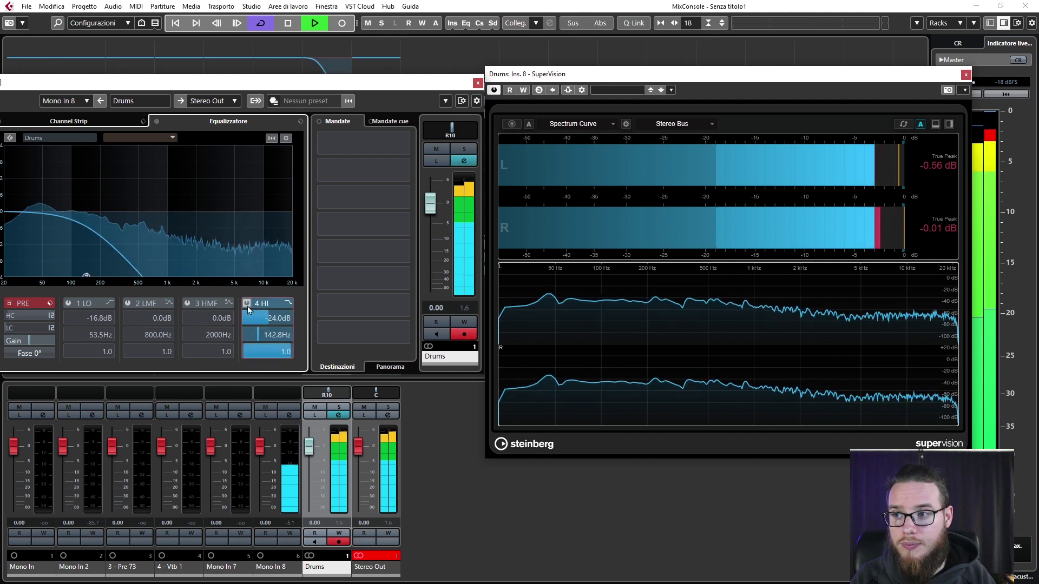
mouse_move(272, 333)
mouse_down()
mouse_move(281, 342)
mouse_move(260, 337)
mouse_up()
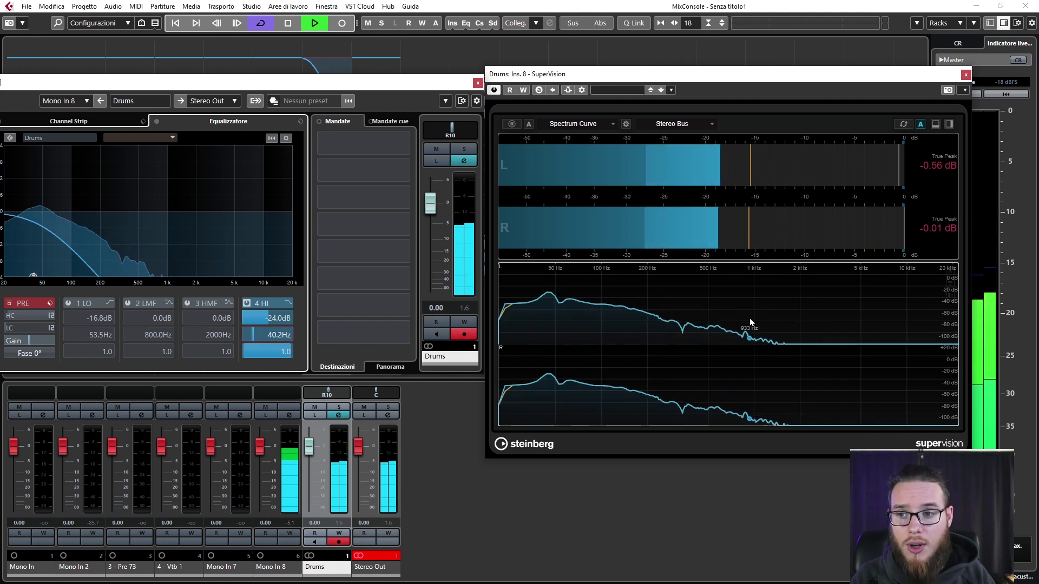
key(space)
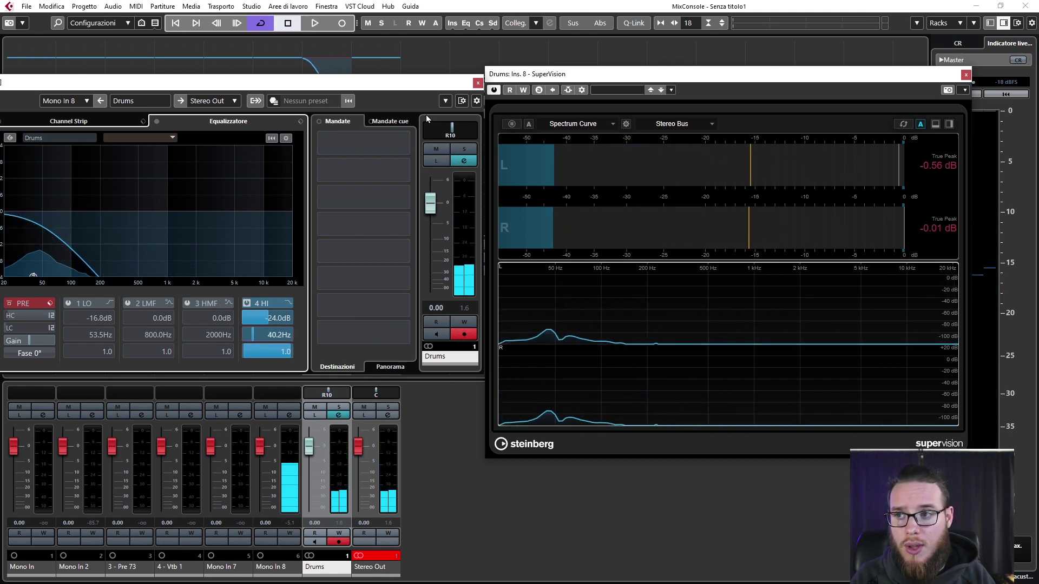
Close the Drums channel settings and move SuperVision from post-fader slot 8 back to the first insert slot
click(478, 84)
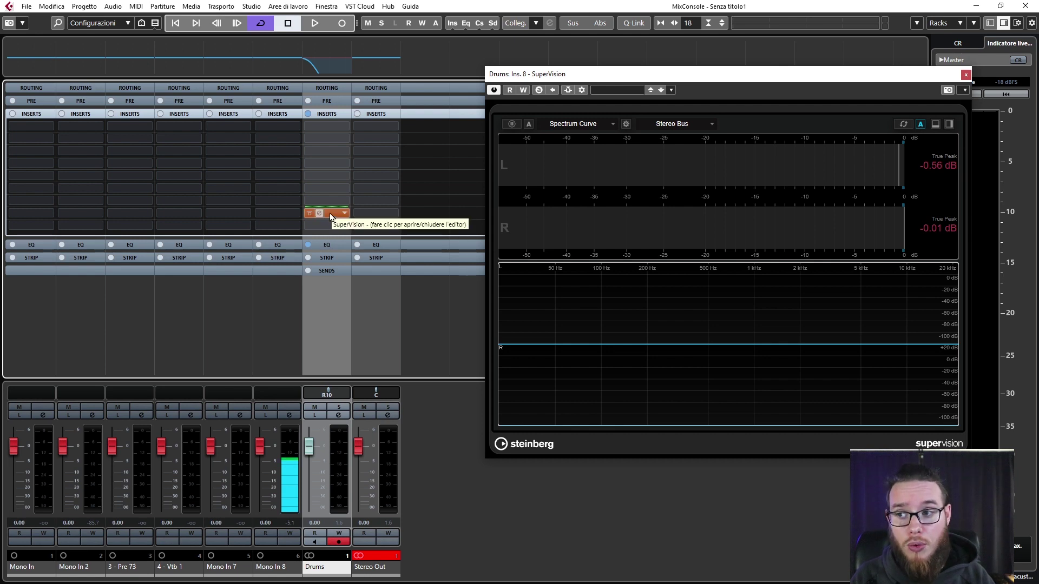
drag(332, 216, 328, 126)
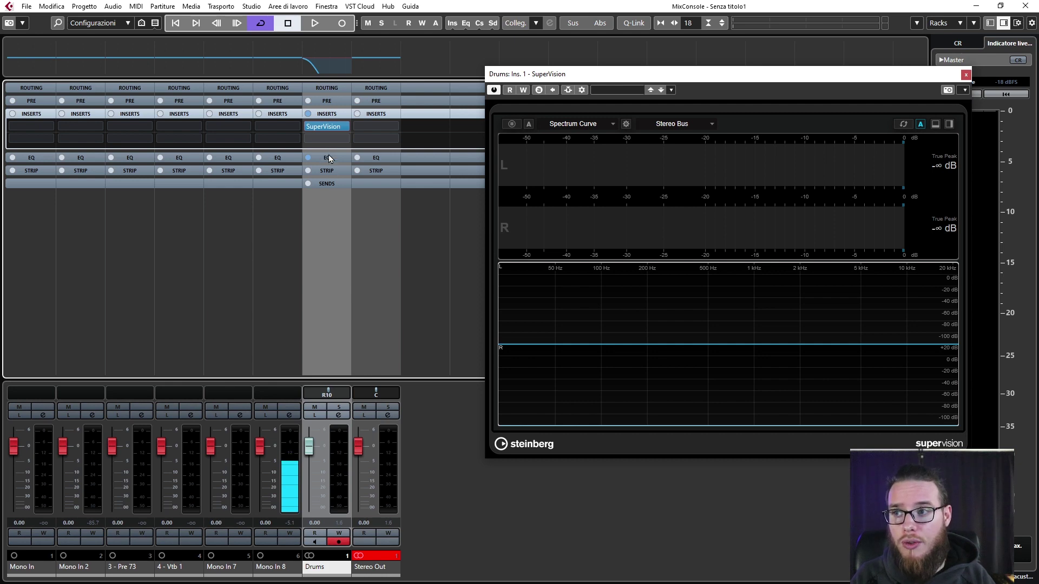
In the Drums channel settings, raise EQ band 4's frequency to 830 Hz during playback, stop playback, and close the settings
click(338, 415)
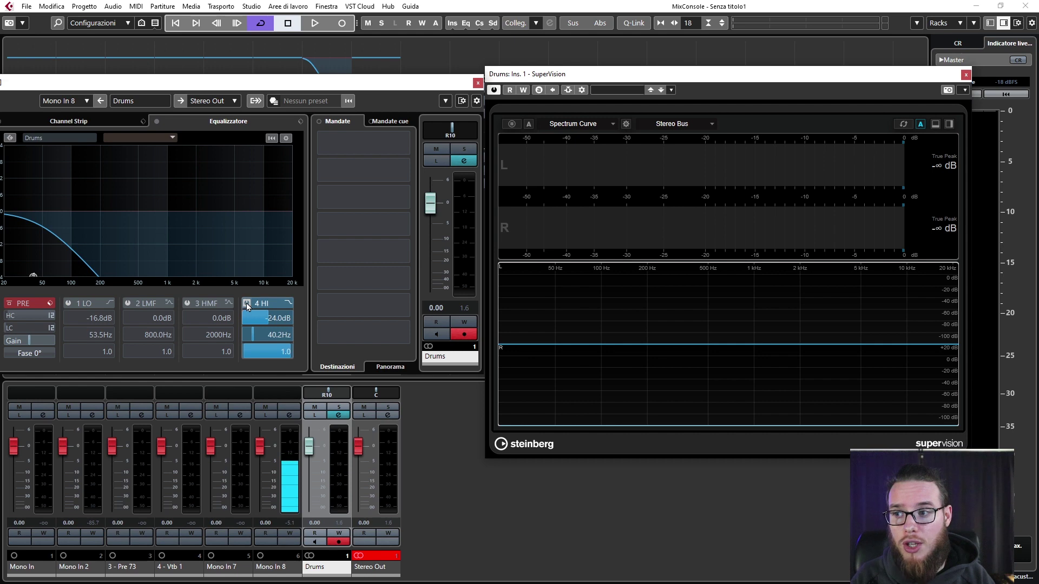
key(space)
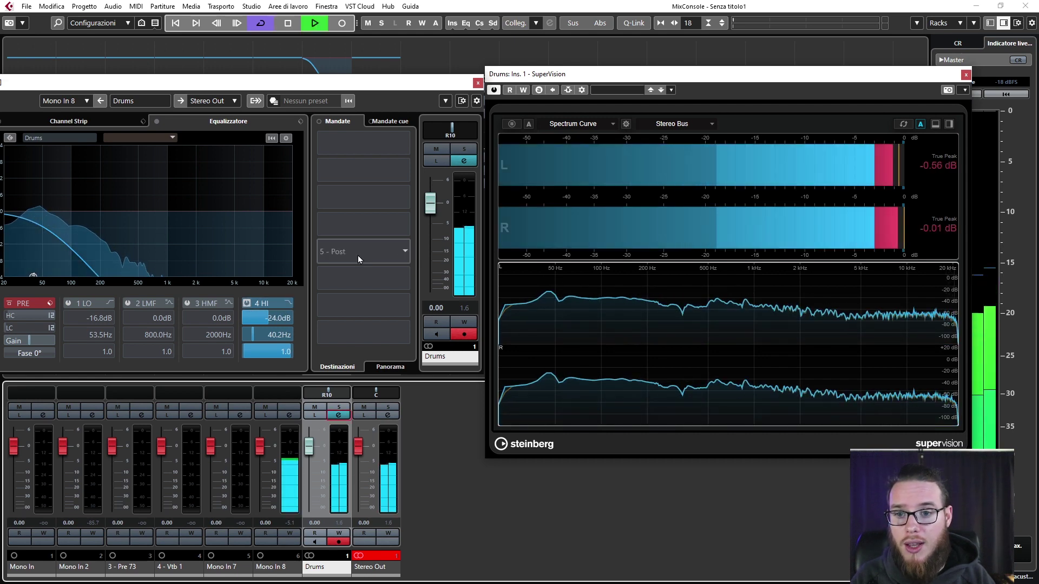
drag(259, 335, 286, 334)
key(space)
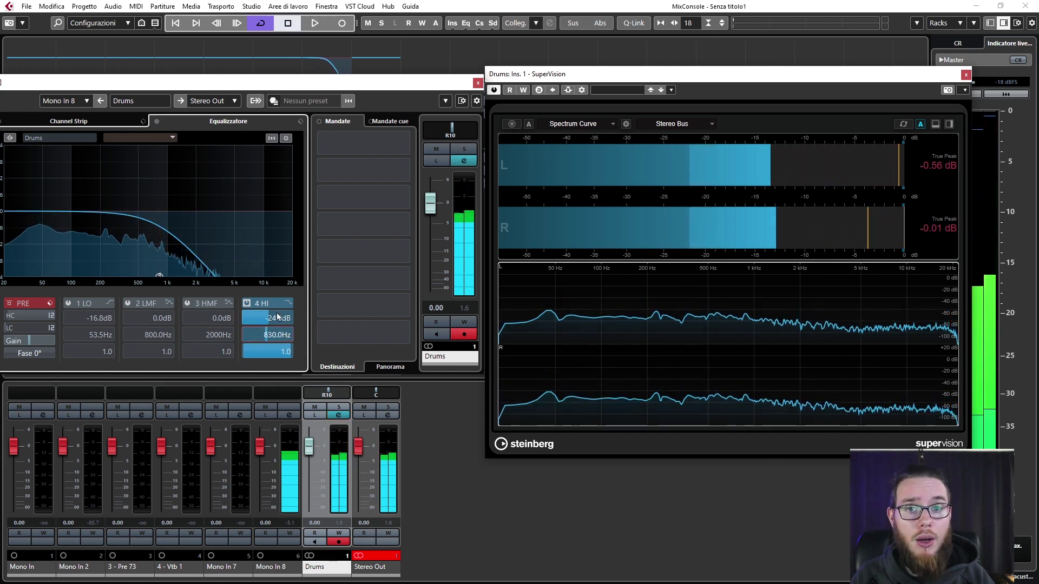
click(478, 83)
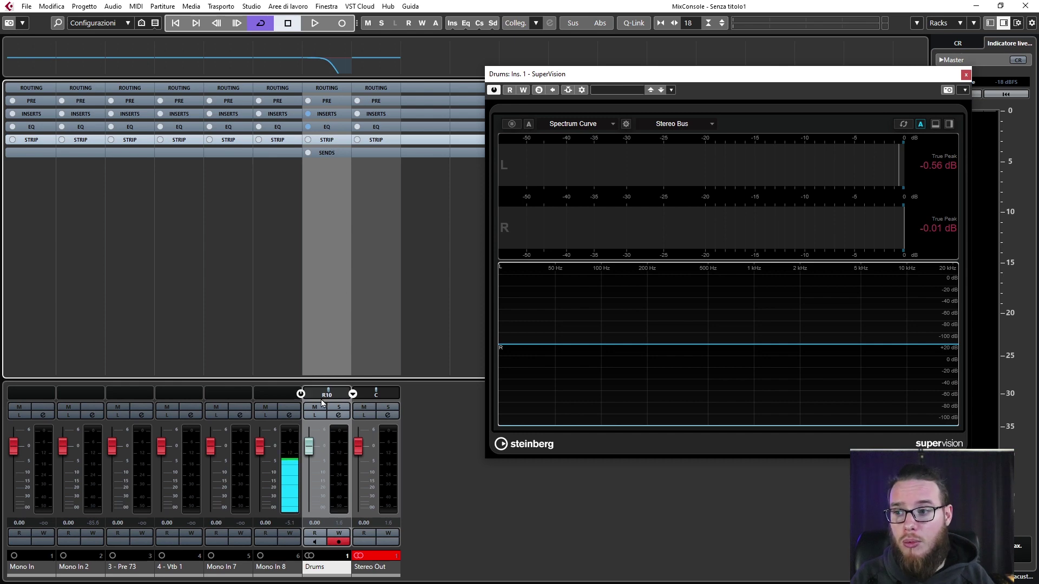
Reopen the Drums channel settings, show the Channel Strip section, and reposition the window so its whole layout is on screen
click(337, 415)
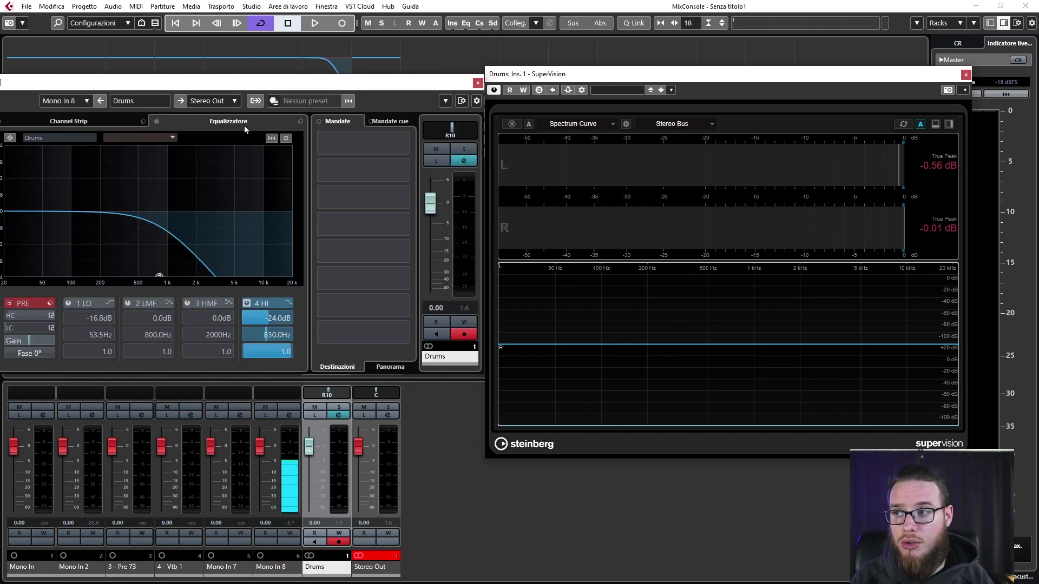
drag(201, 84, 210, 94)
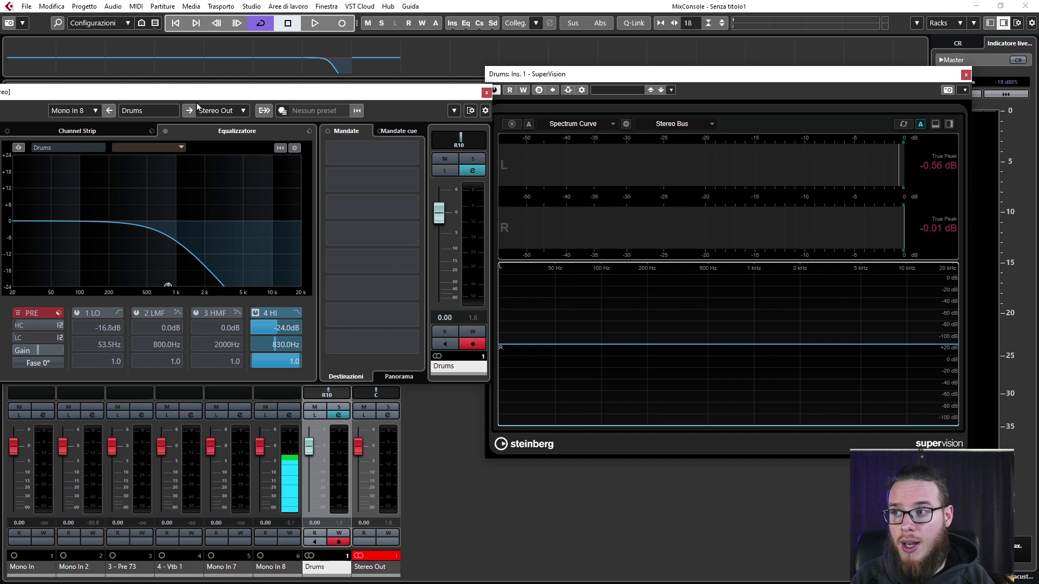
click(96, 133)
drag(86, 90, 215, 96)
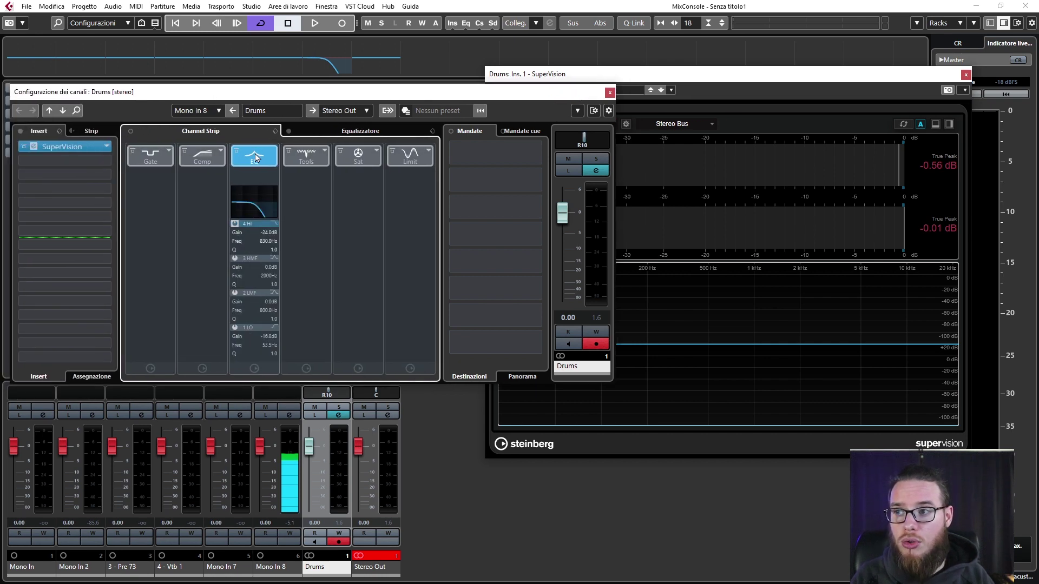
Reorder the Drums channel strip modules by trying EQ first, then placing it second, with Comp in the first position
drag(255, 156, 147, 161)
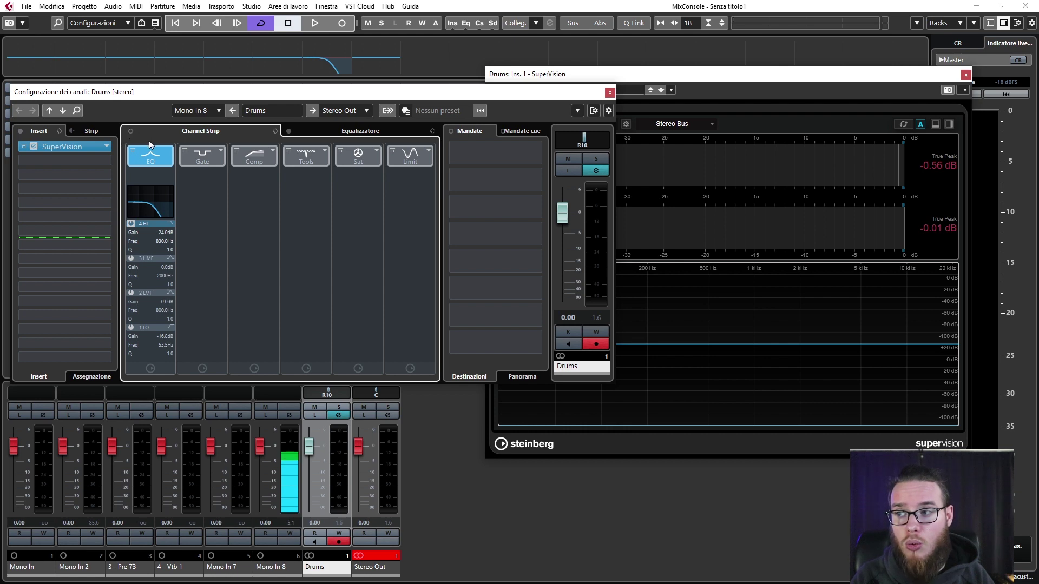
drag(149, 159, 218, 160)
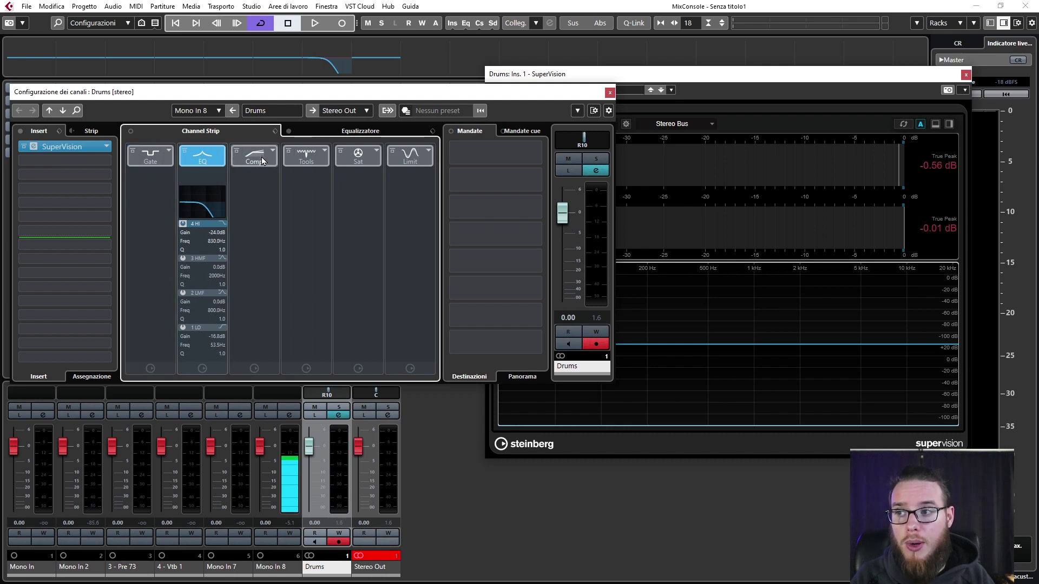
drag(261, 163, 171, 162)
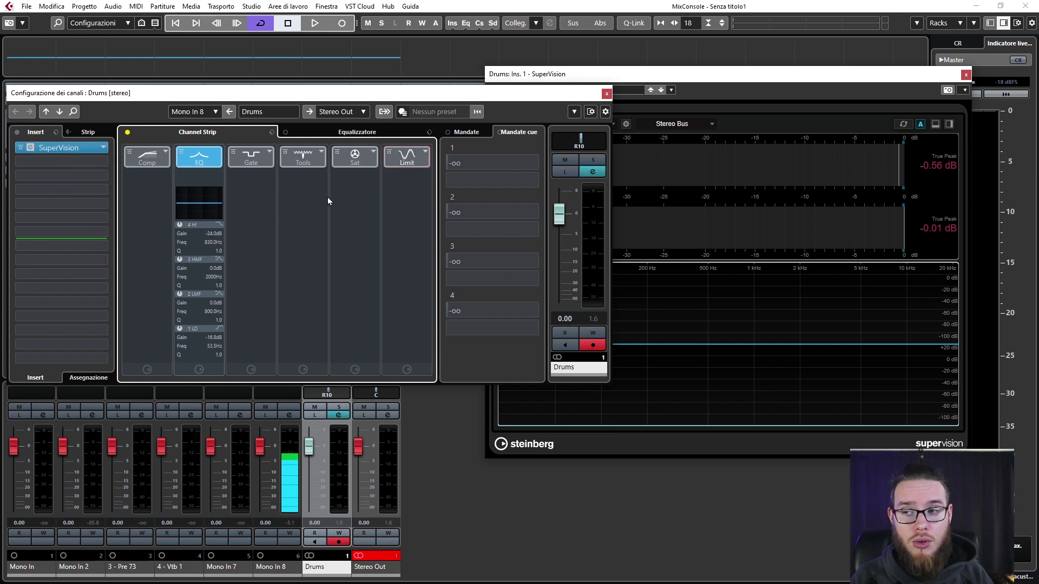
Activate the Standard Limiter in the Drums channel strip, lower its input to -24.0 dB during playback, and stop playback
click(400, 160)
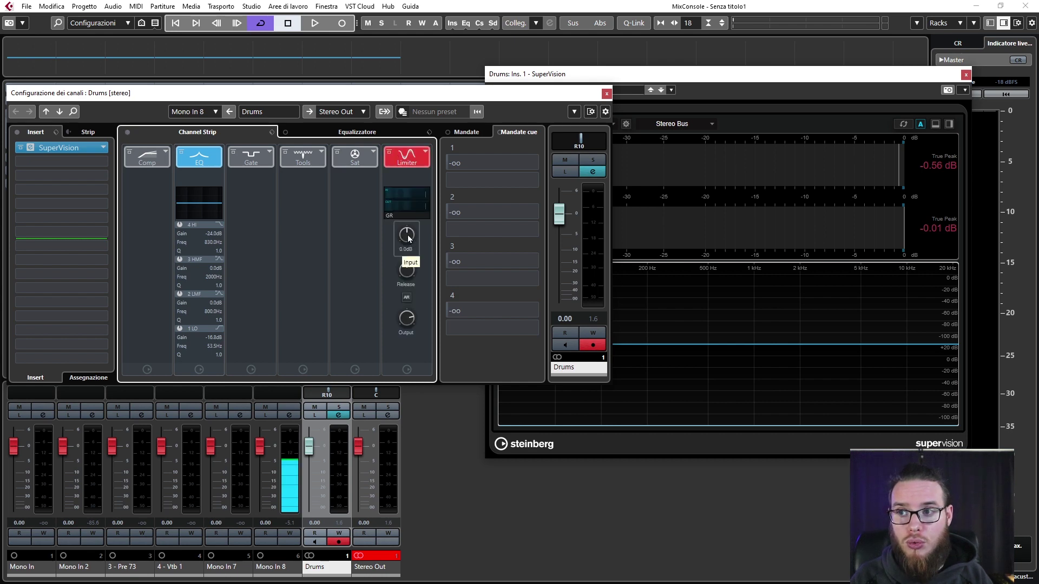
key(space)
drag(408, 238, 396, 276)
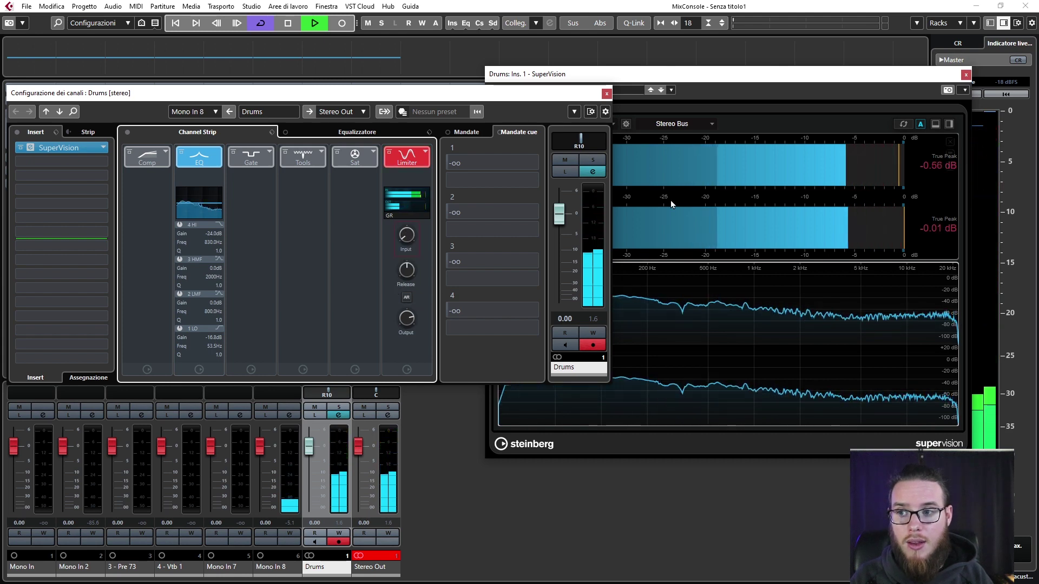
key(space)
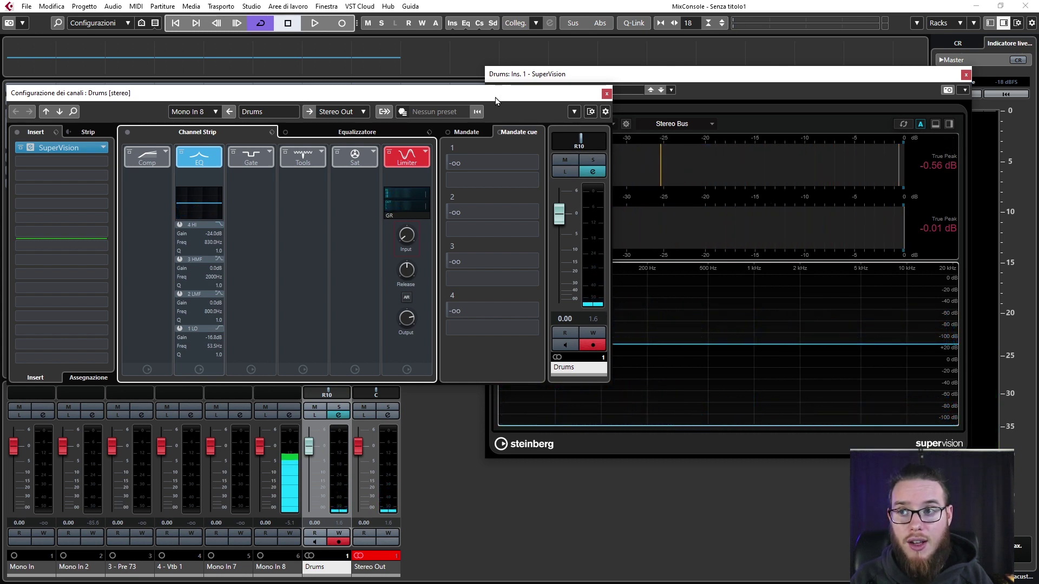
Move SuperVision to post-fader insert slot 10 on Drums and raise the Limiter's input during playback, then stop playback
drag(495, 99, 501, 269)
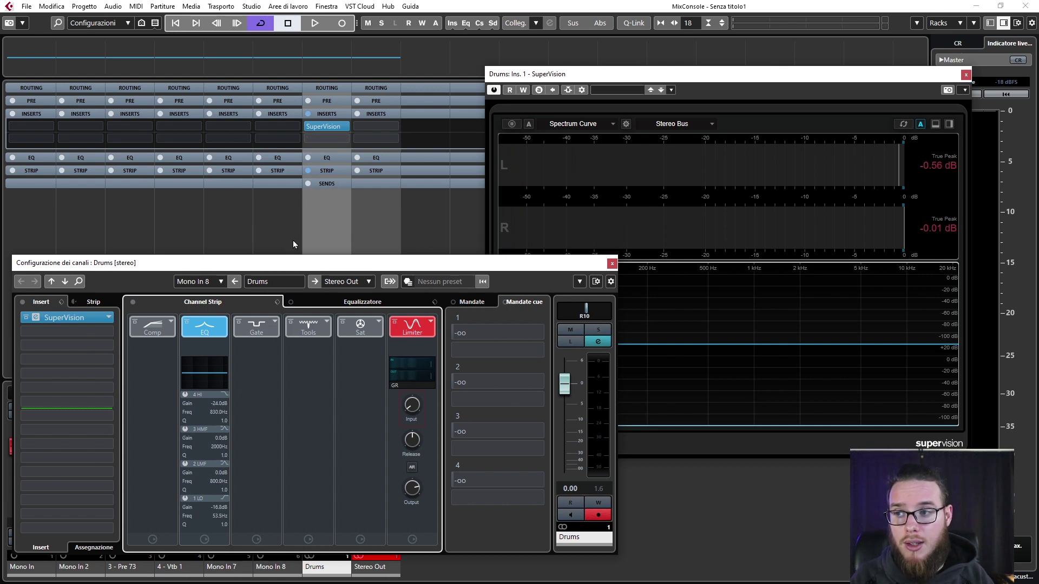
drag(65, 318, 65, 443)
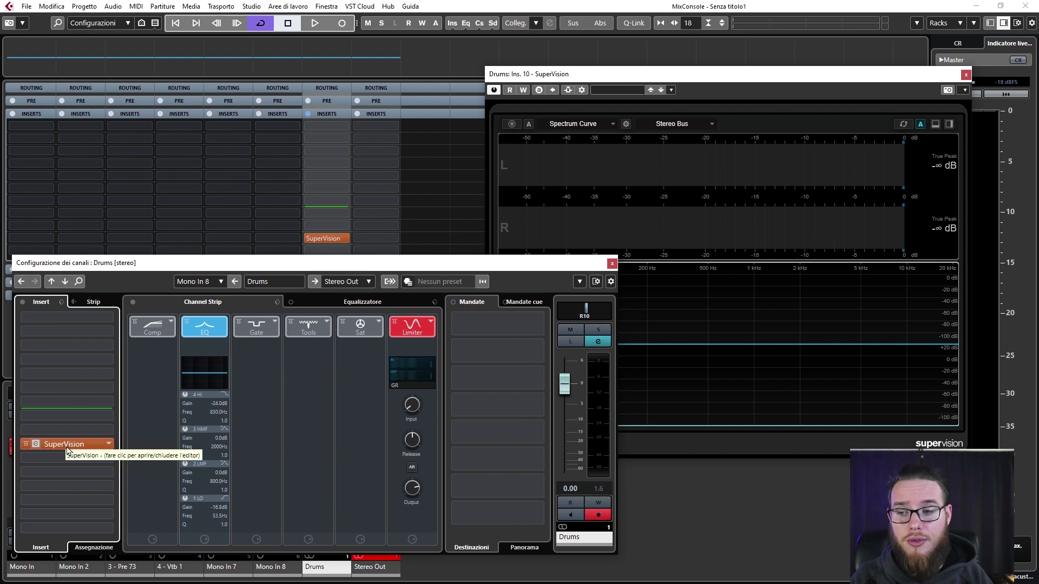
key(space)
mouse_move(413, 411)
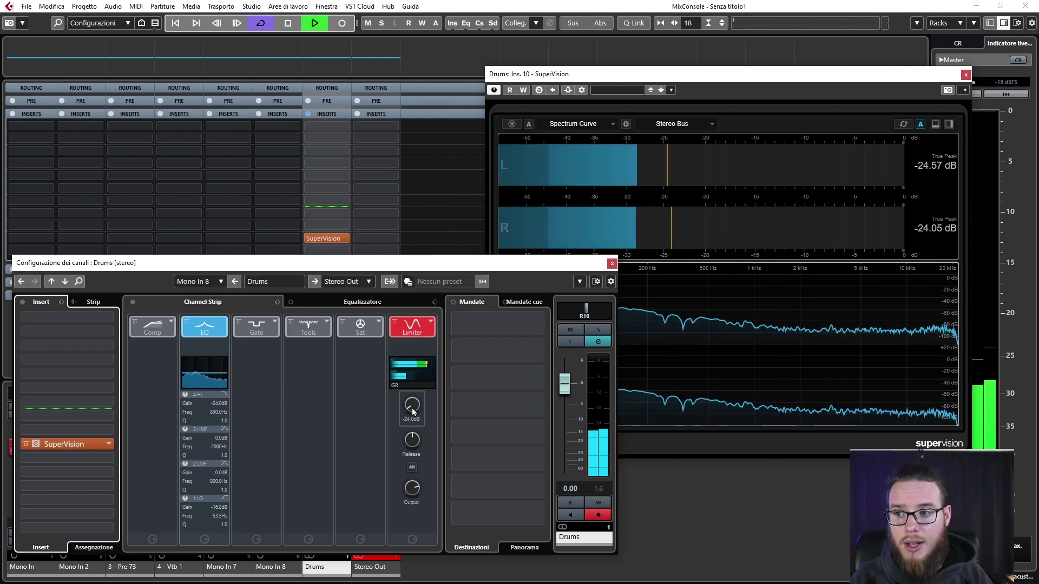
drag(412, 411, 418, 373)
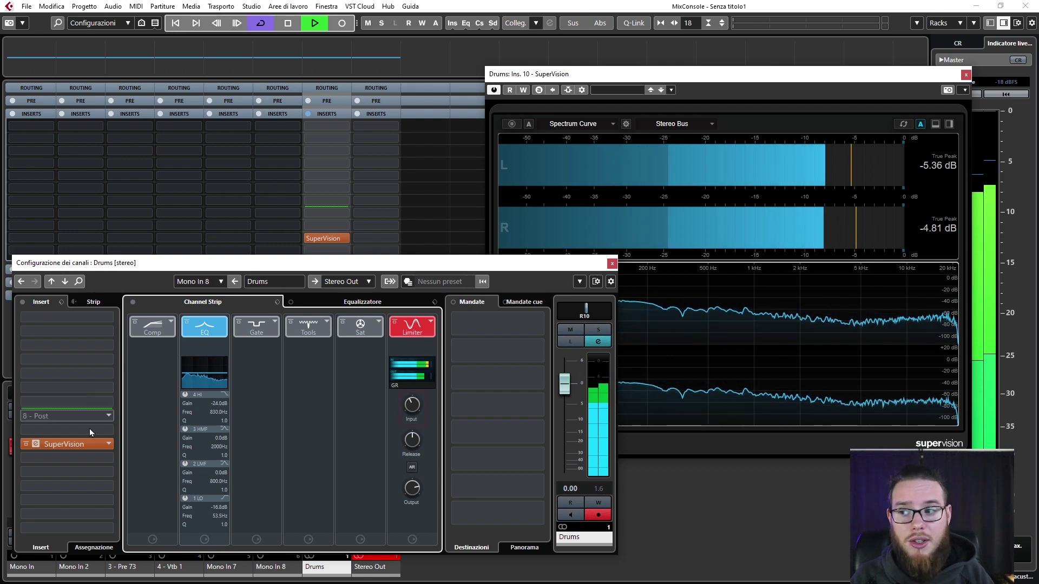
key(space)
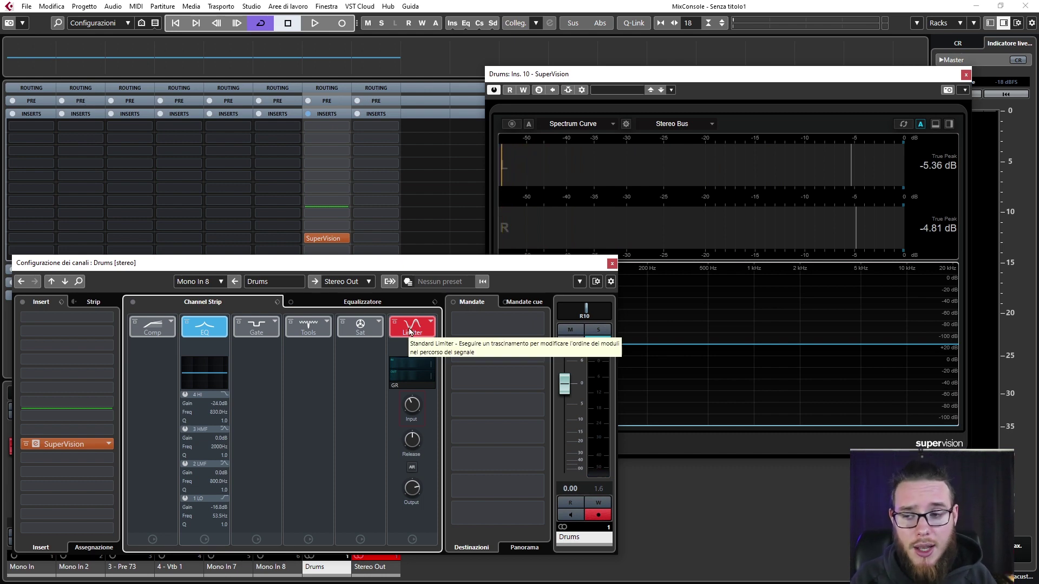
Close the Drums channel settings, play back the drums briefly to check SuperVision, and collapse the inserts rack
click(612, 265)
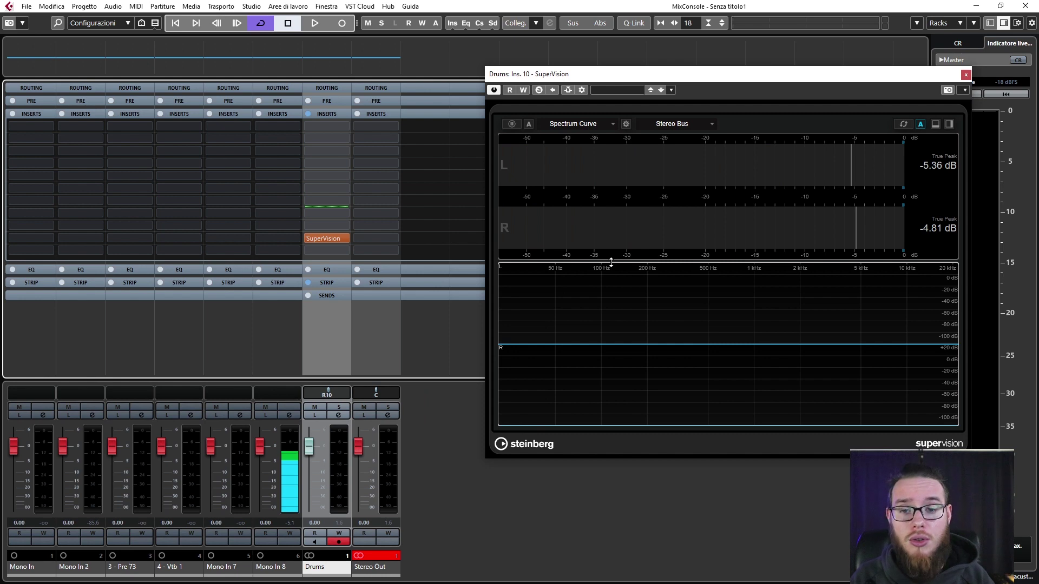
key(space)
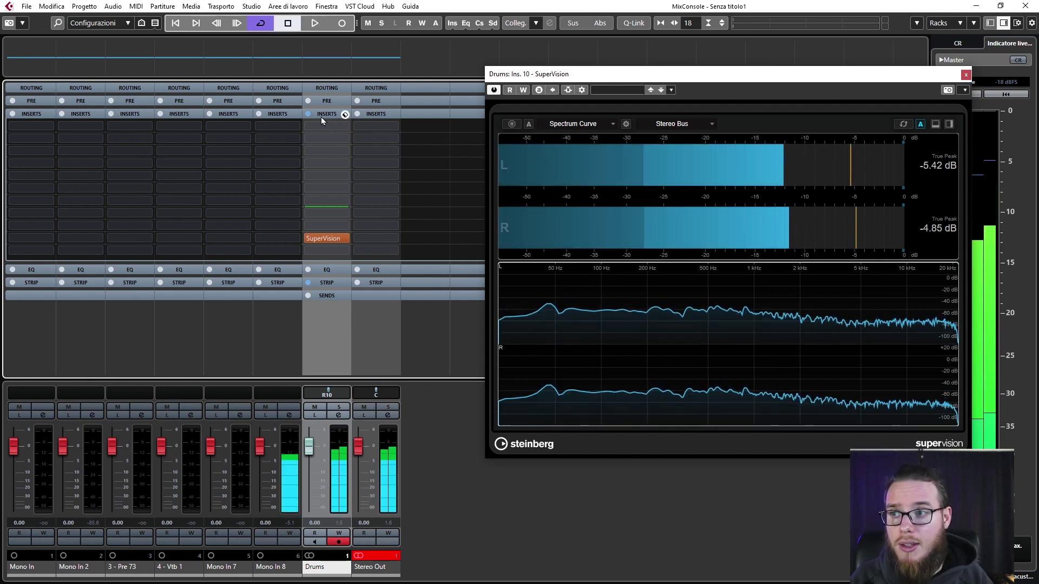
click(320, 114)
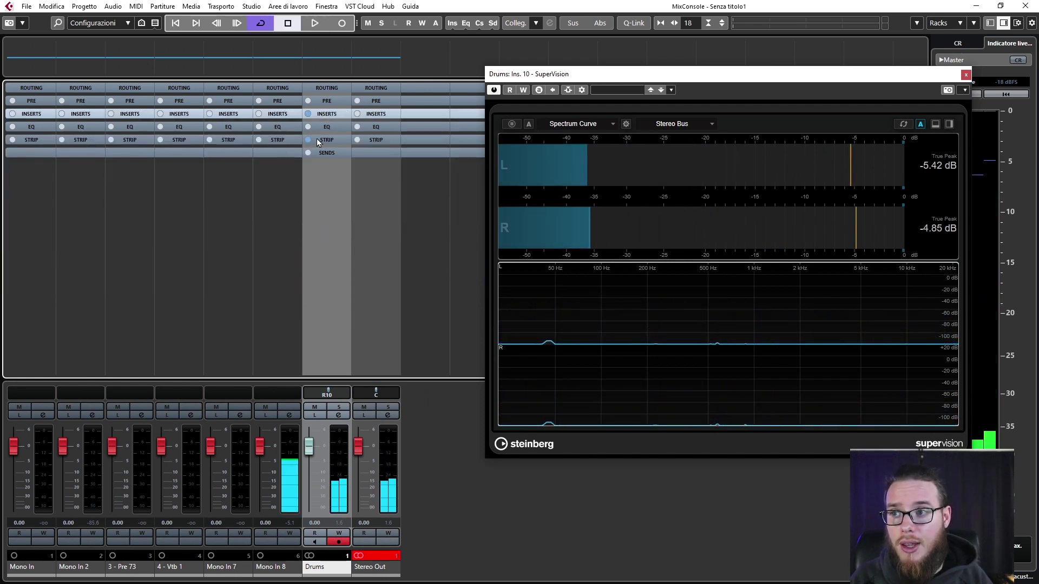
Expand the sends rack and add an FX channel with H-Delay Stereo, routed to Stereo Out, to the selected Drums channel
click(328, 153)
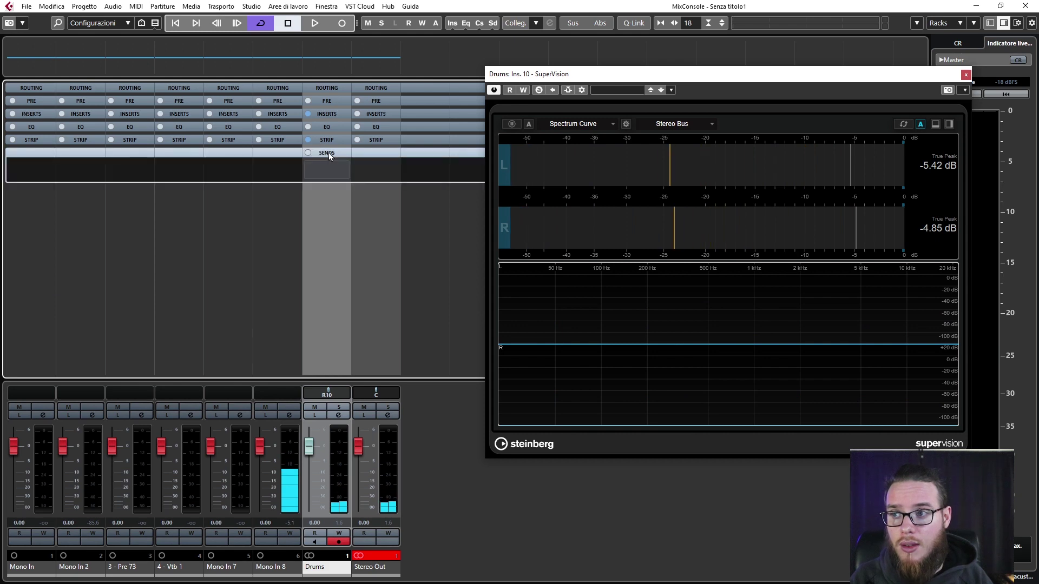
click(332, 172)
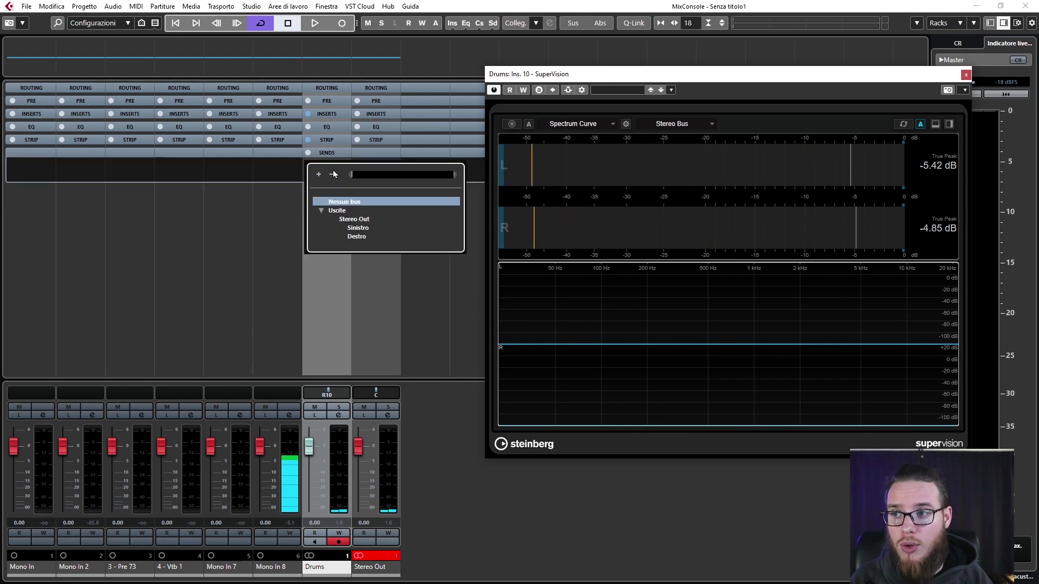
right_click(340, 464)
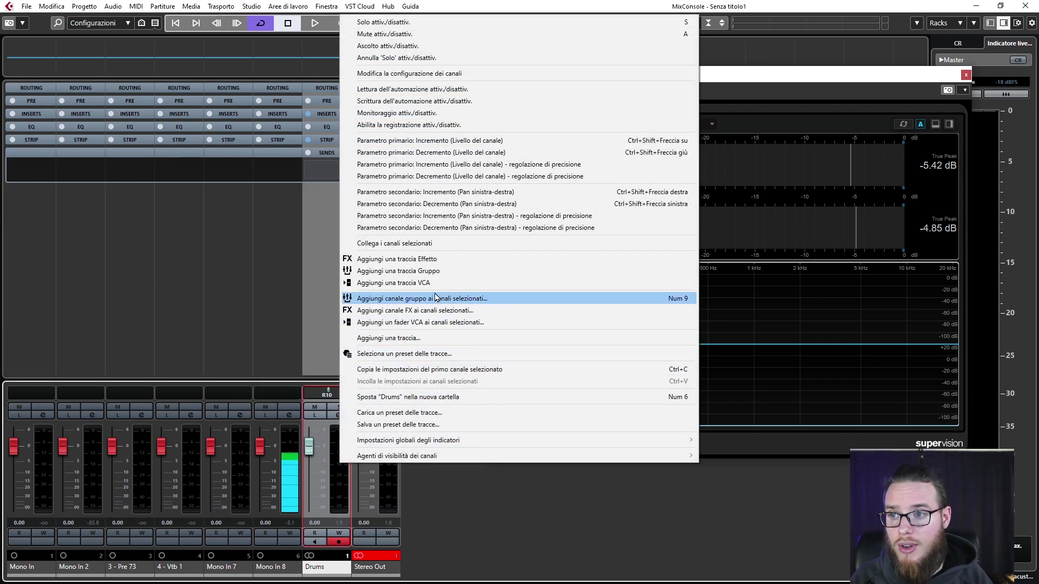
click(396, 315)
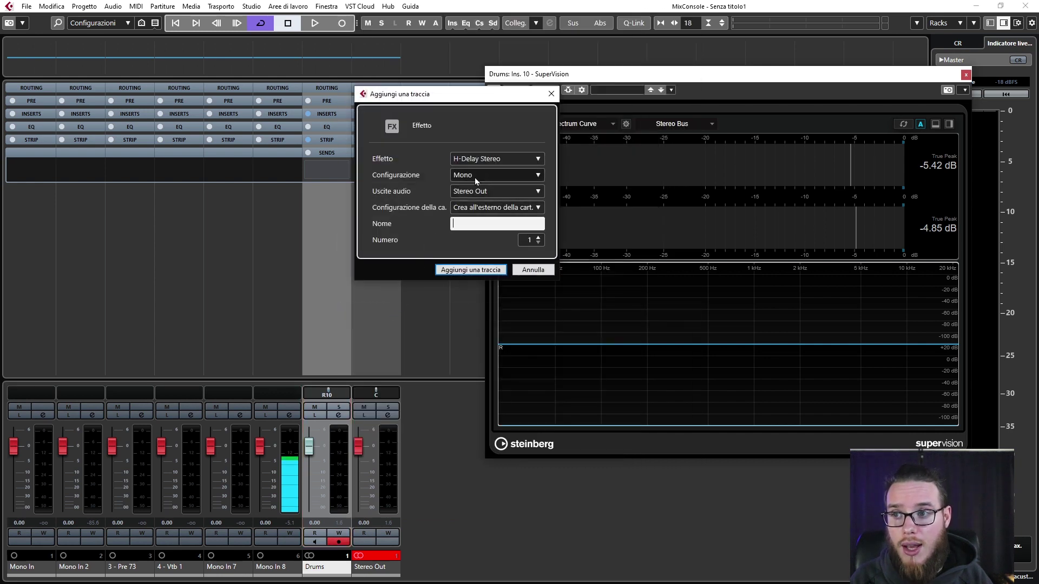
click(467, 268)
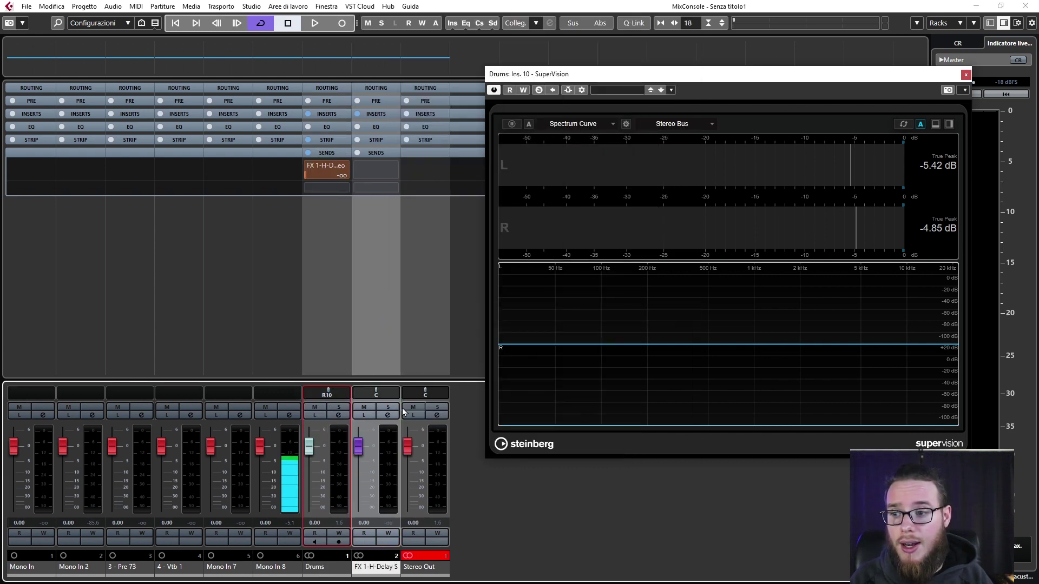
Activate the Drums send to the H-Delay FX channel and raise its level to about -2.38 dB during playback
click(379, 427)
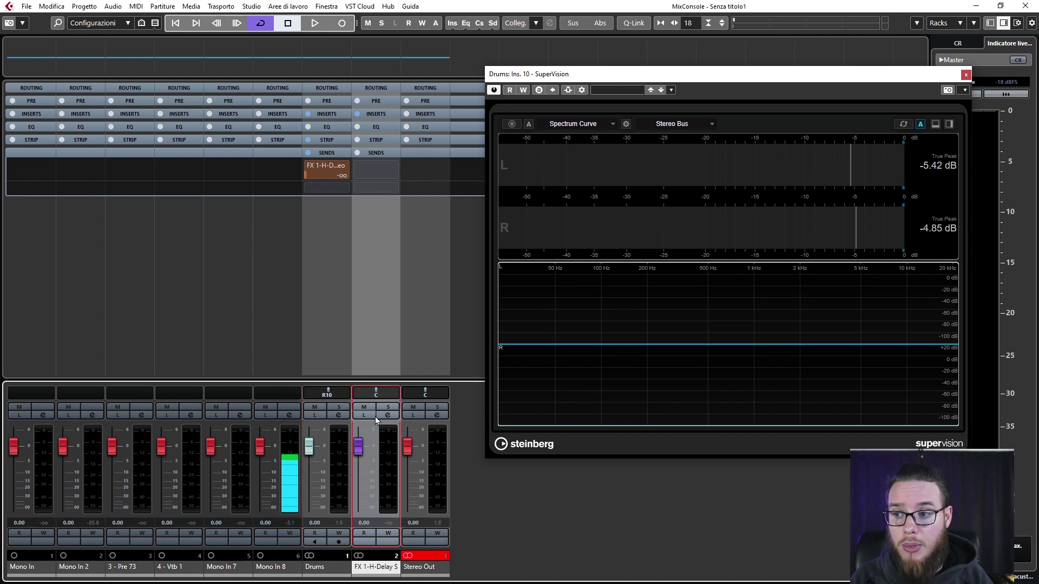
click(338, 192)
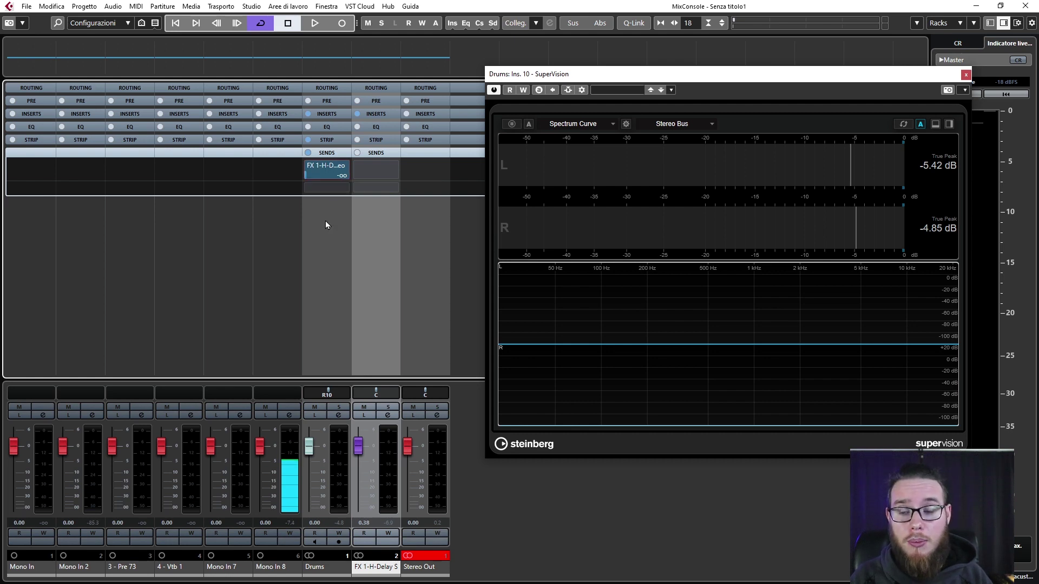
key(space)
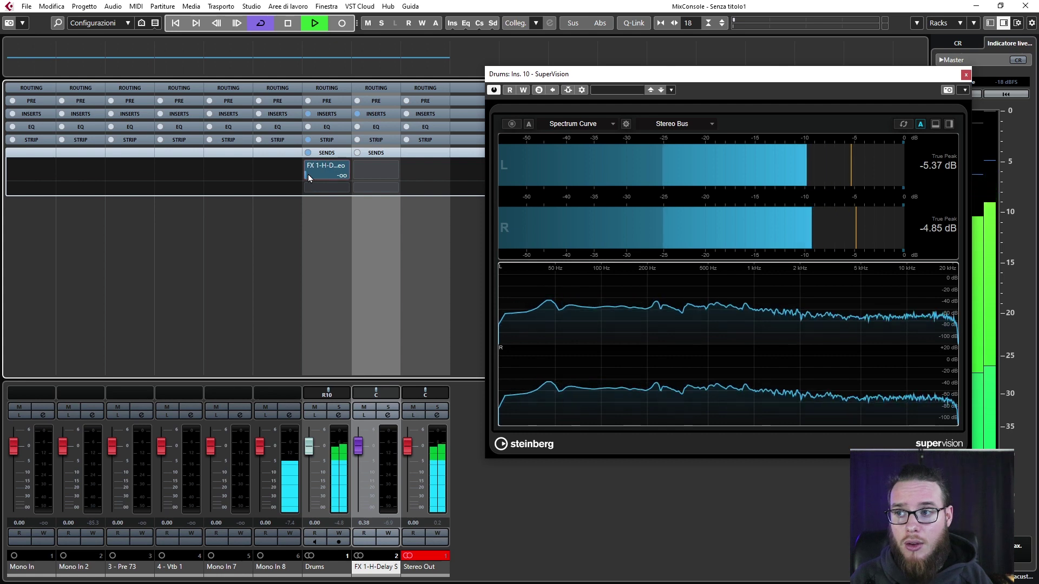
drag(309, 178, 346, 173)
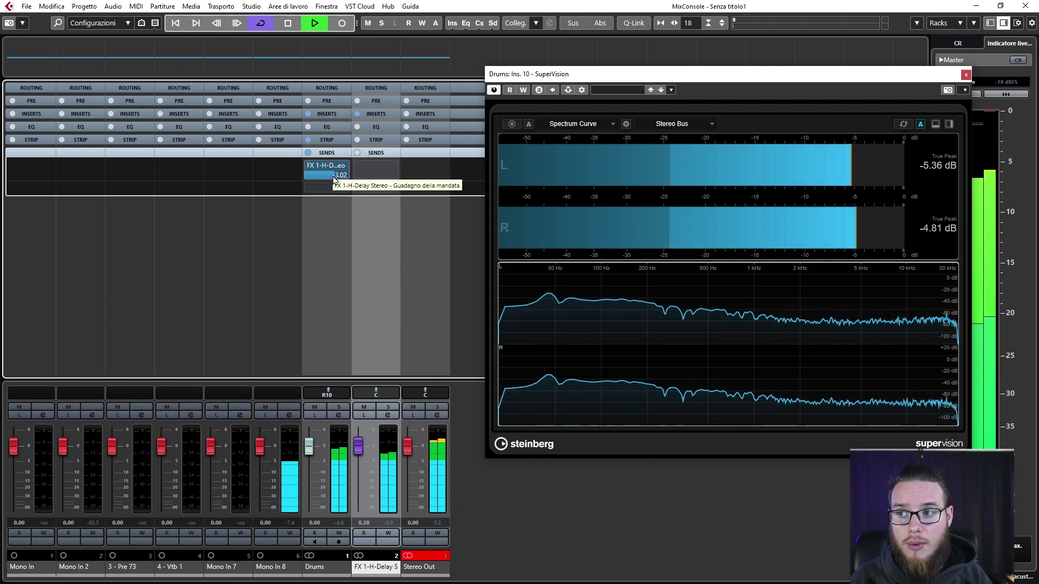
mouse_move(326, 177)
mouse_down()
mouse_move(317, 177)
mouse_move(327, 179)
mouse_up()
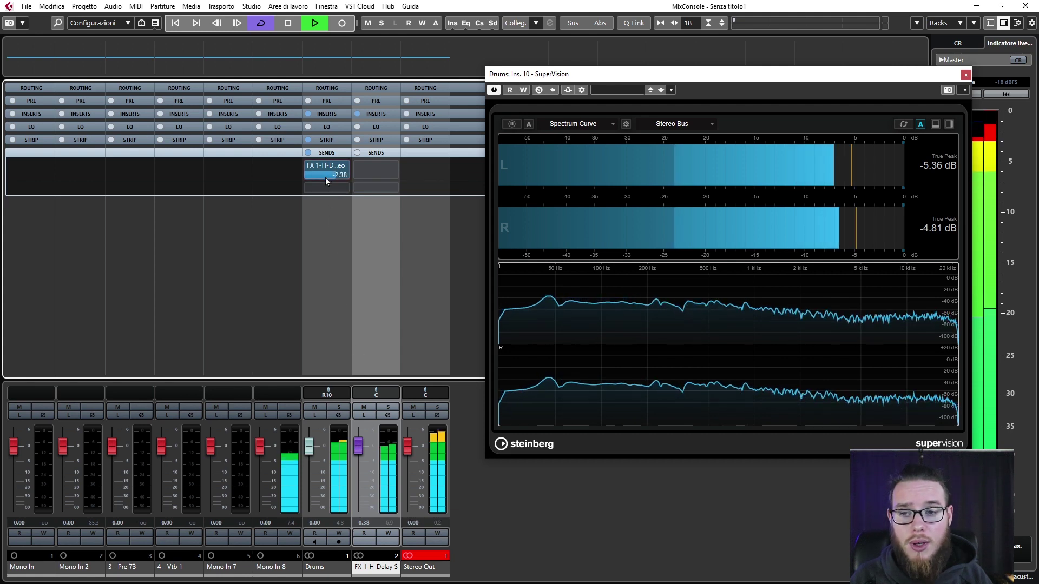
Pull the Drums fader down to -∞ during playback to test the send, reset it to 0.00 dB, and stop playback
drag(308, 447, 298, 514)
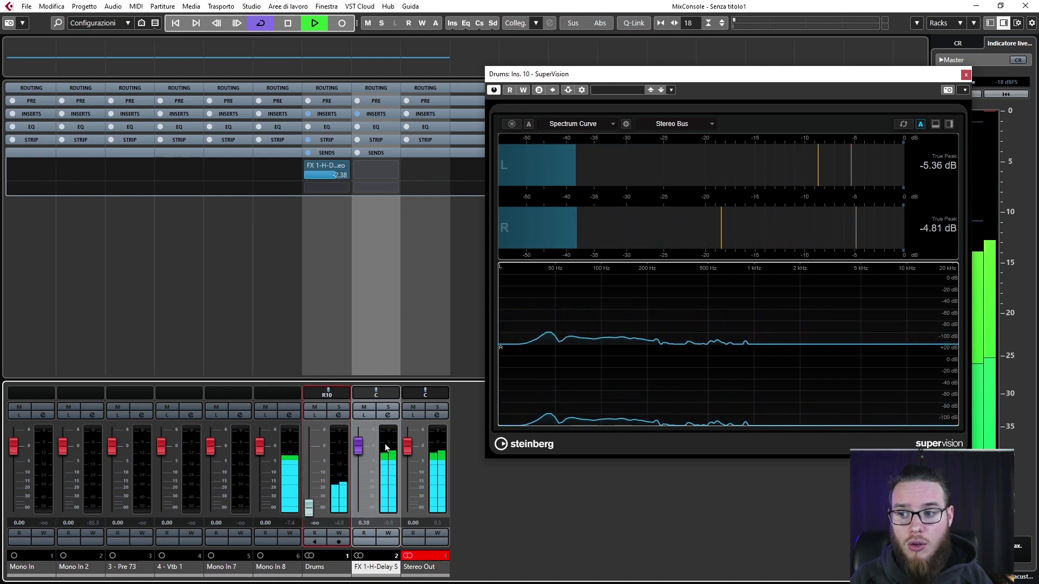
ctrl+click(307, 508)
key(space)
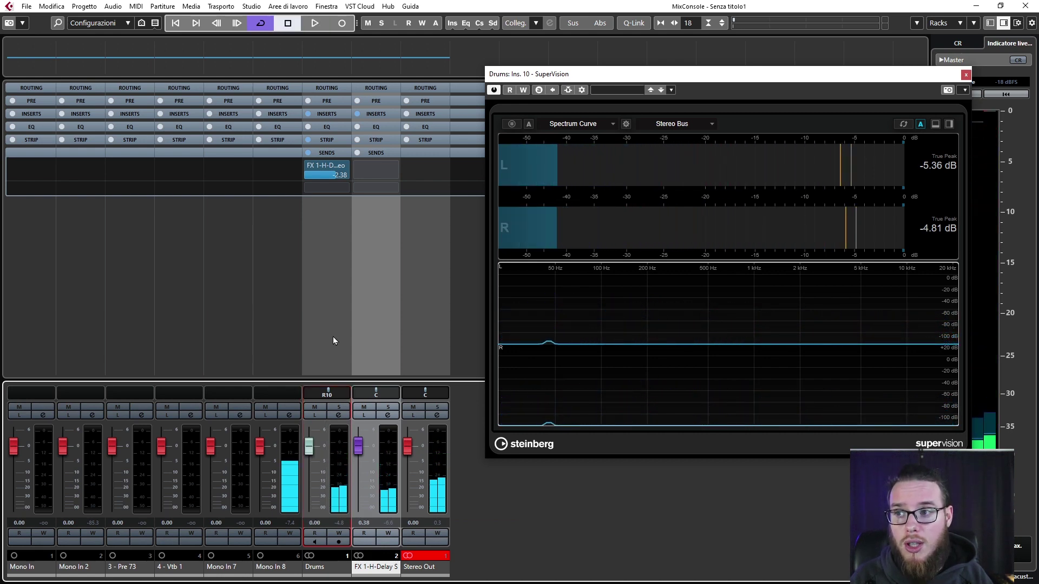
Expand the inserts rack and load the Frequency EQ into the first insert slot of the Drums channel, moving its window clear of the channels
click(327, 114)
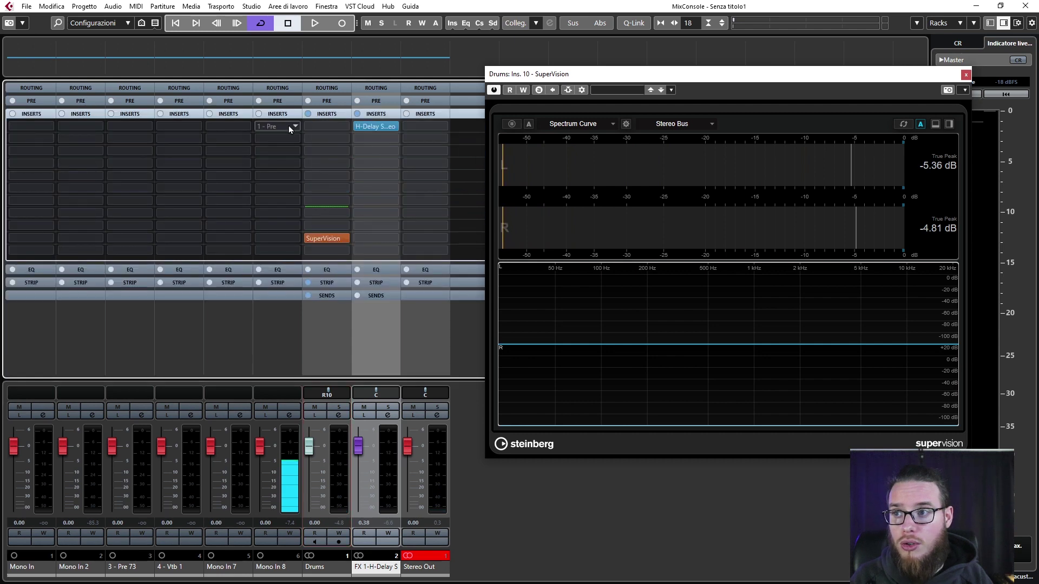
click(329, 127)
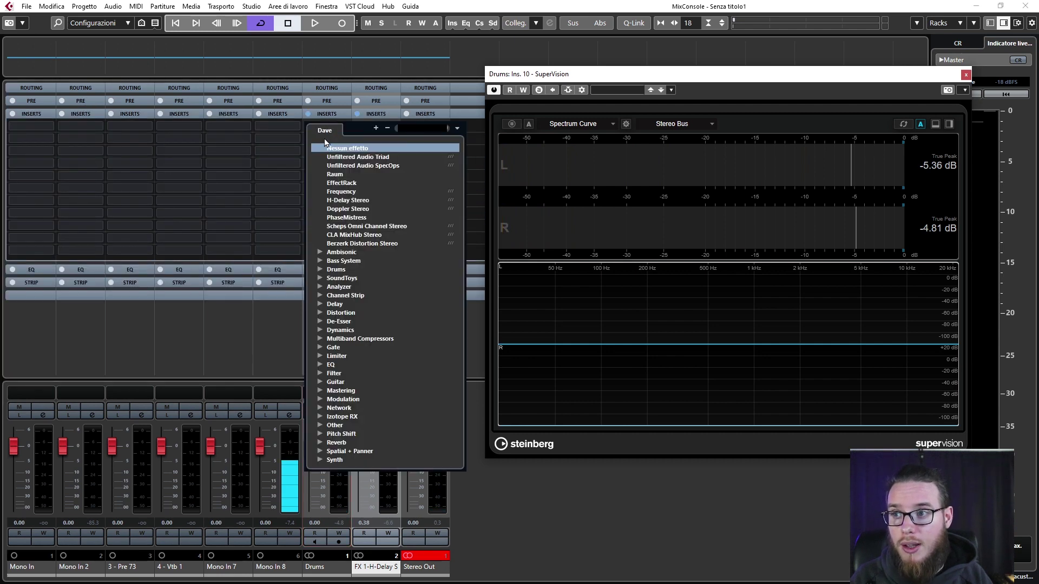
click(339, 193)
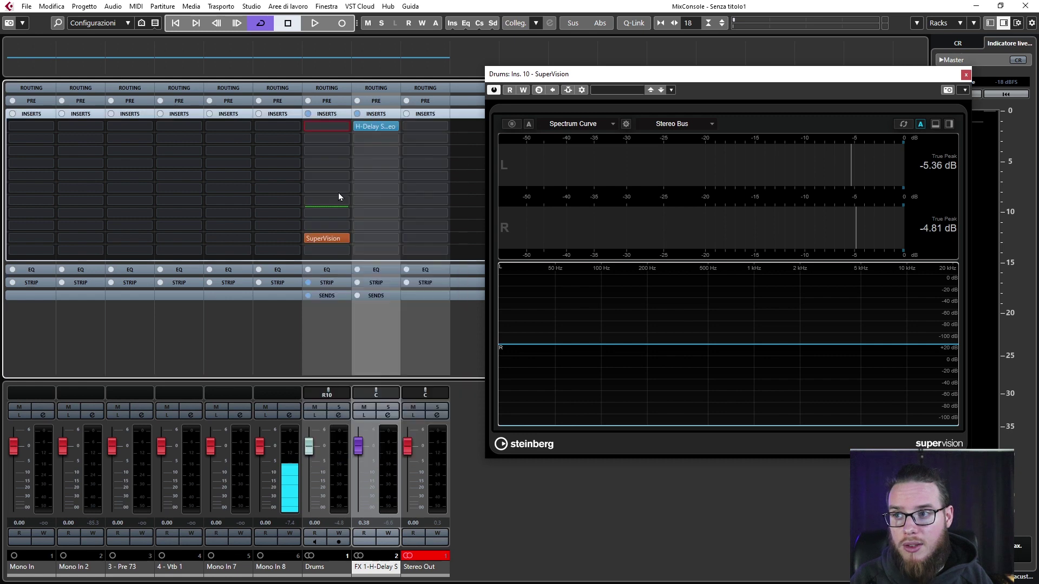
drag(347, 193, 584, 62)
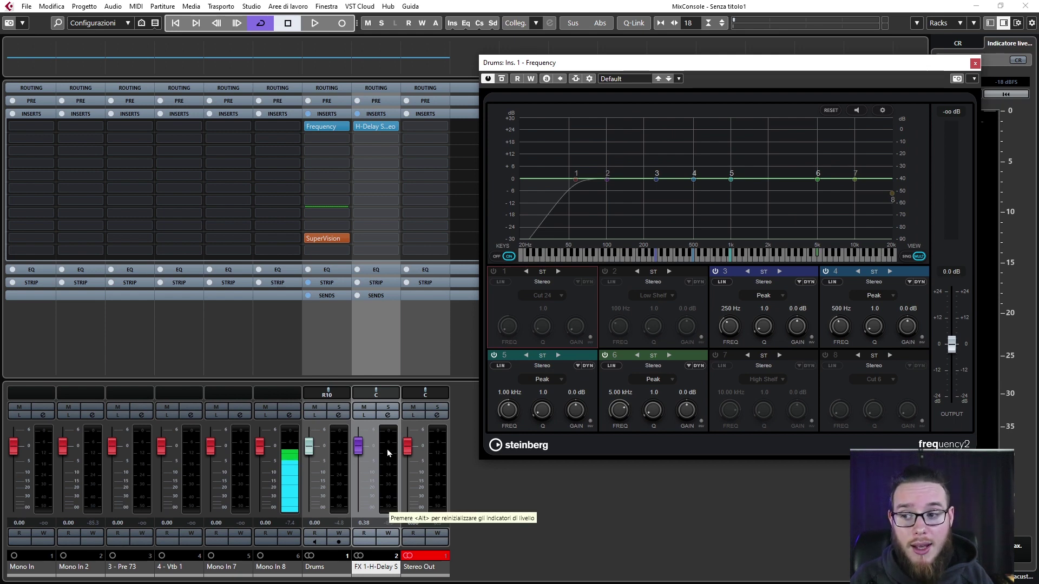
Play back the drums, test Frequency's output at -24.0 dB and 9.9 dB, set it to -3.2 dB, and stop playback
key(space)
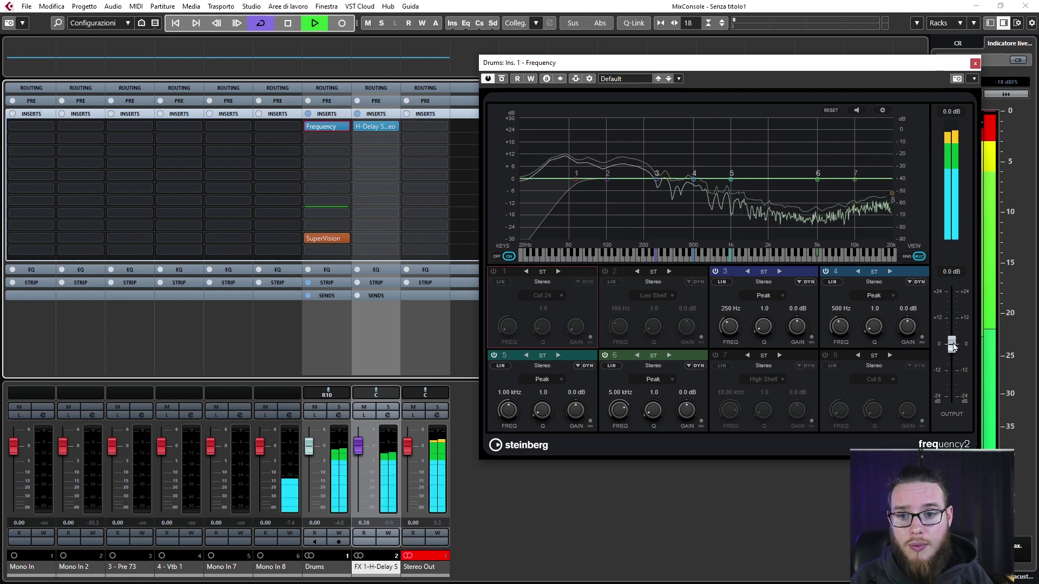
drag(952, 345, 966, 420)
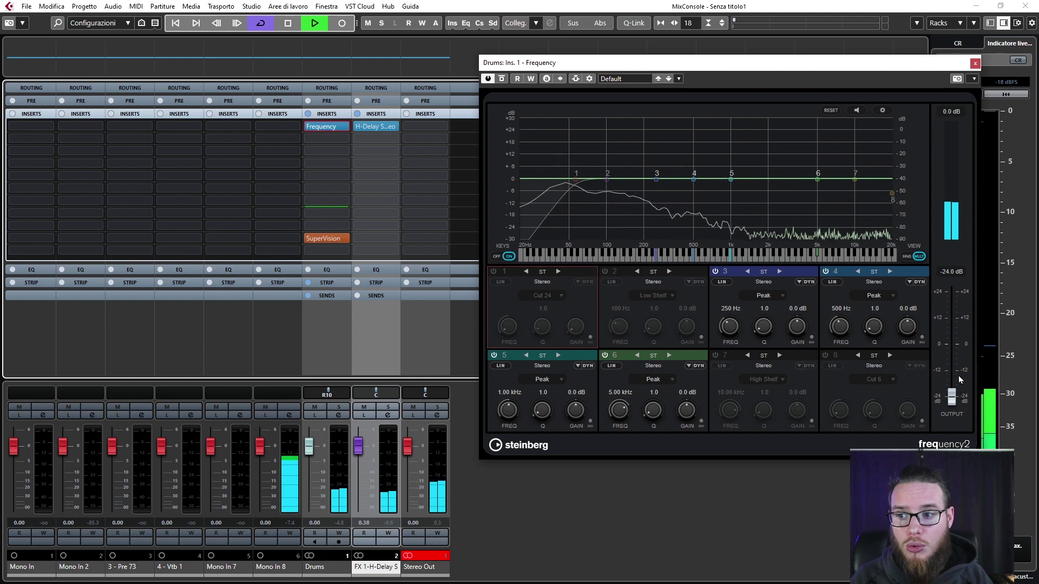
drag(952, 396, 952, 323)
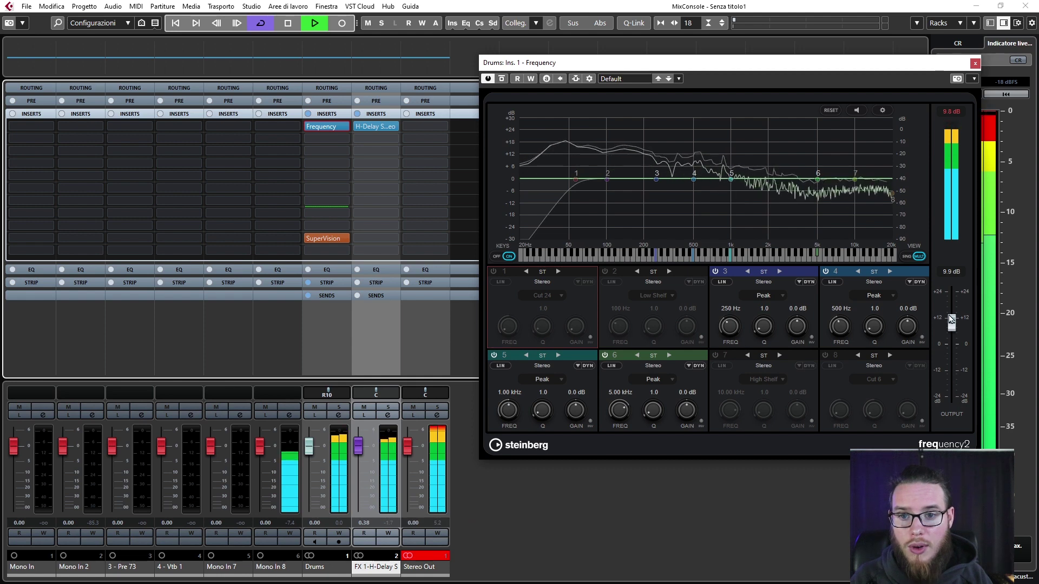
drag(952, 323, 952, 351)
key(space)
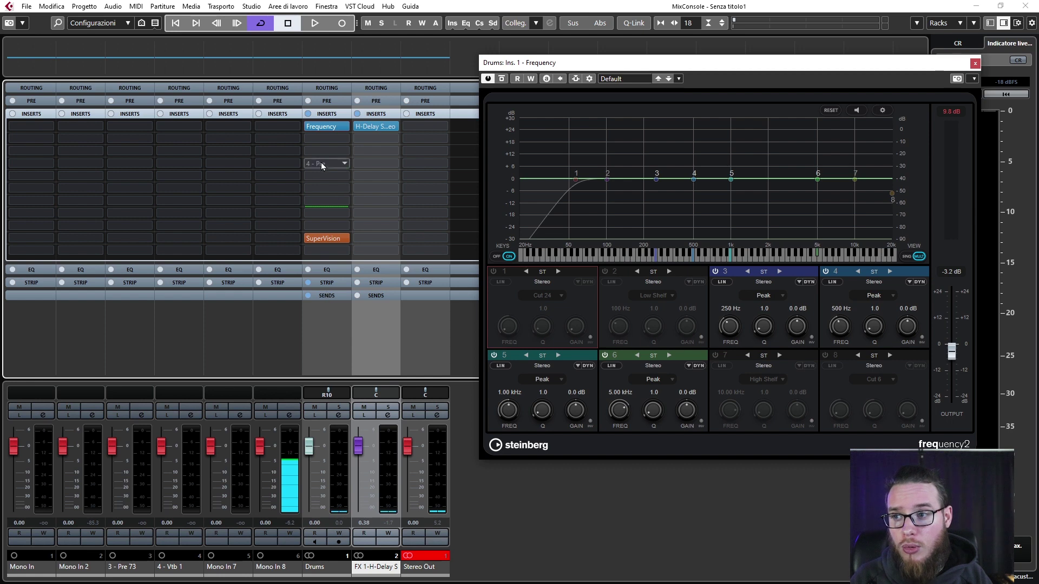
Expand the sends rack and move the Drums channel's H-Delay send to the post-fader position
click(326, 296)
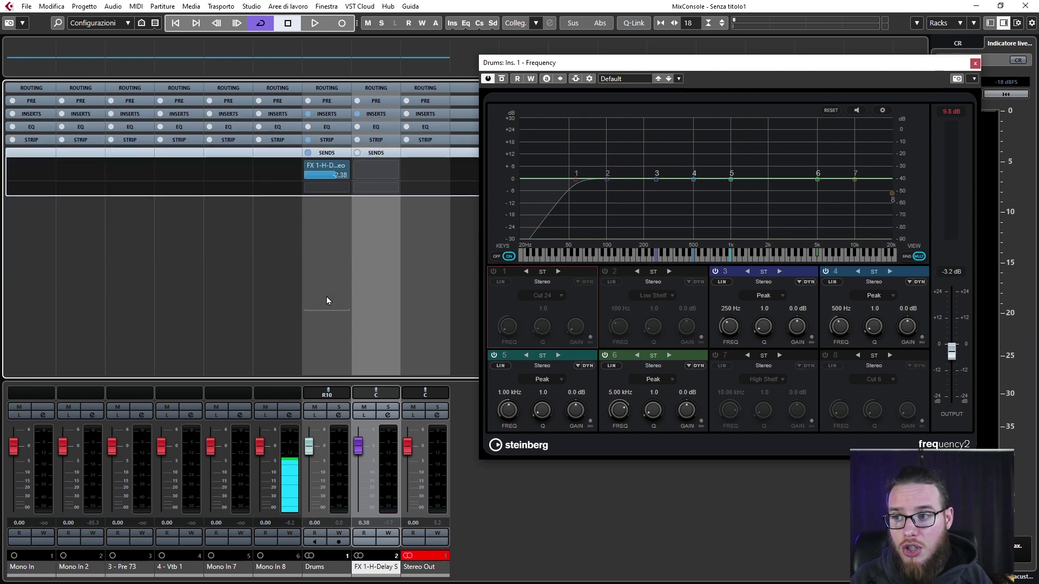
click(345, 167)
click(277, 235)
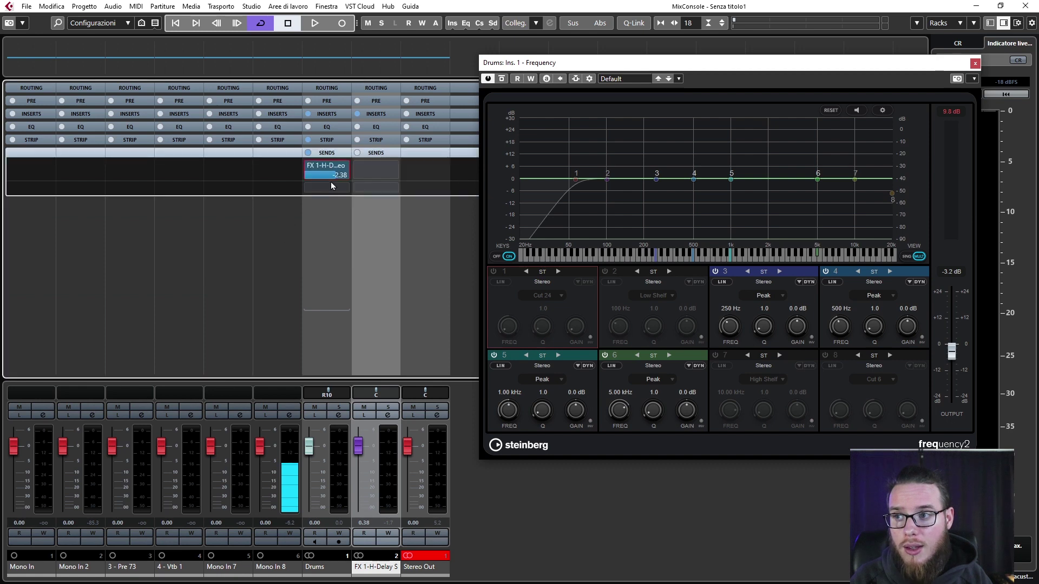
right_click(326, 177)
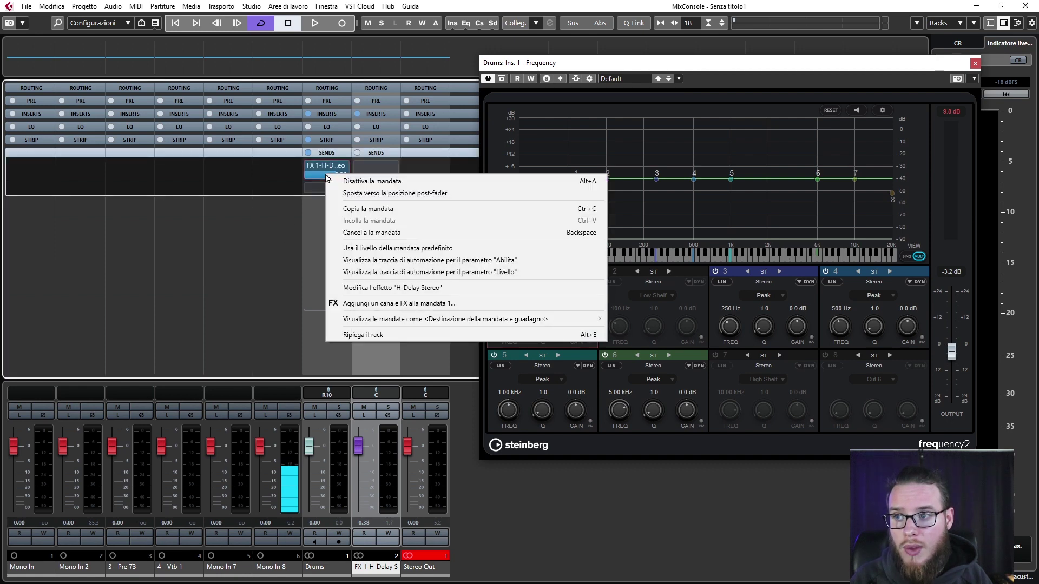
click(347, 192)
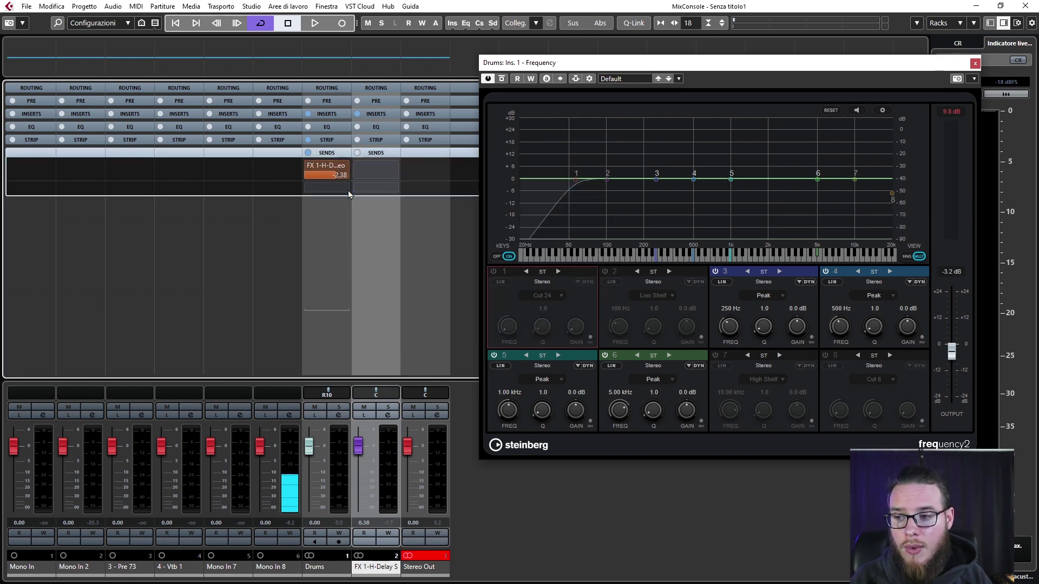
Play back the drums, lower Frequency's output to -24.0 dB to test the post-fader send, and stop playback
key(space)
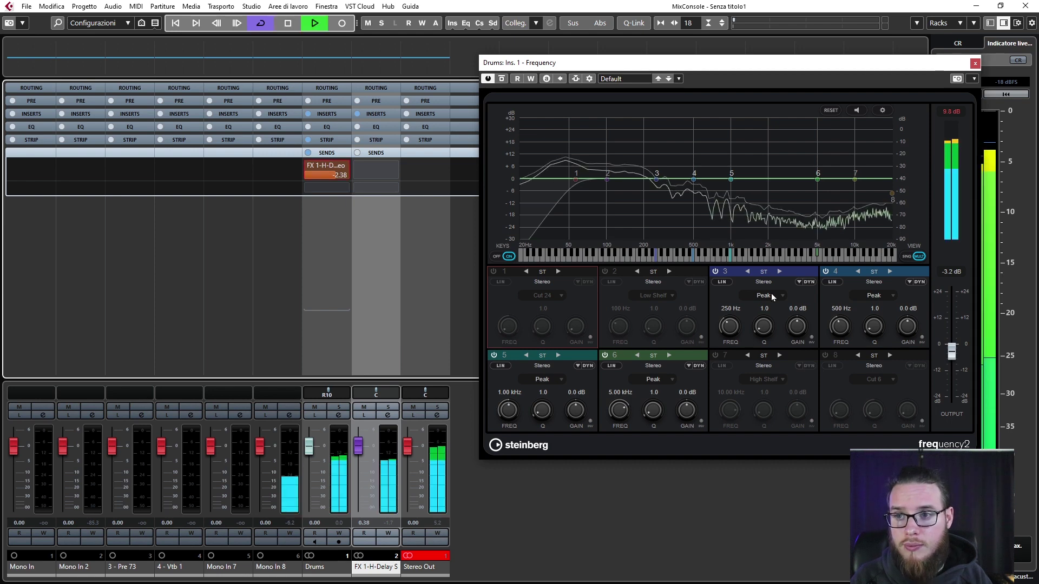
drag(951, 353, 952, 396)
key(space)
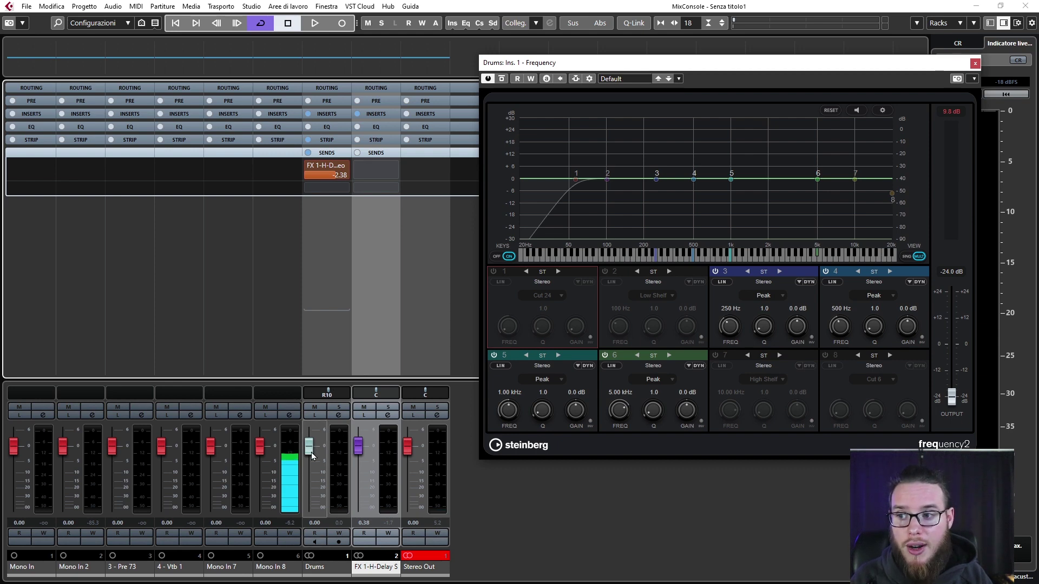
Raise the Drums fader to 6.02 dB during playback, stop, and bring Frequency's output back up to -0.5 dB
key(space)
drag(312, 456, 315, 436)
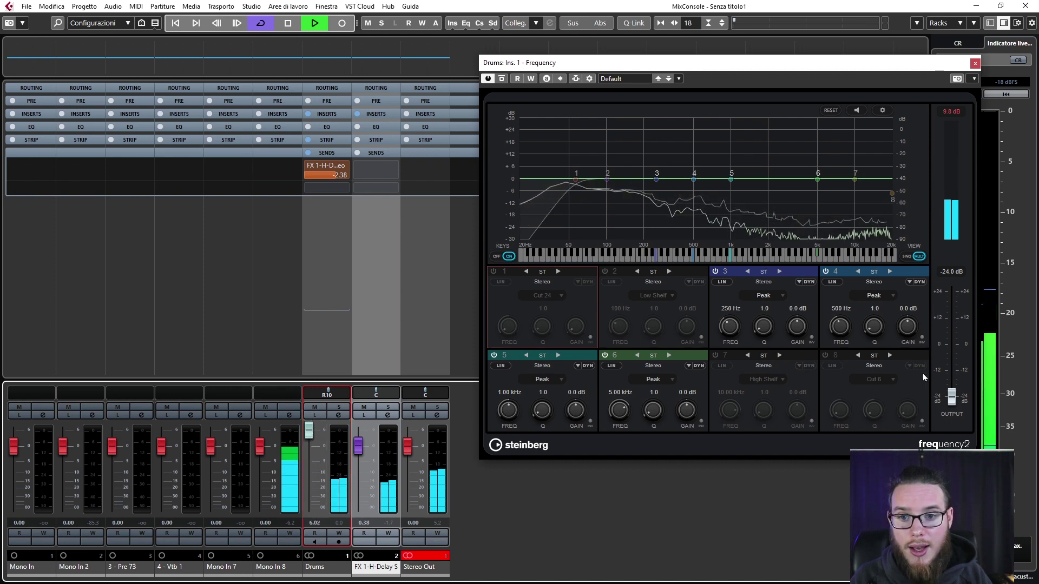
key(space)
drag(952, 398, 956, 341)
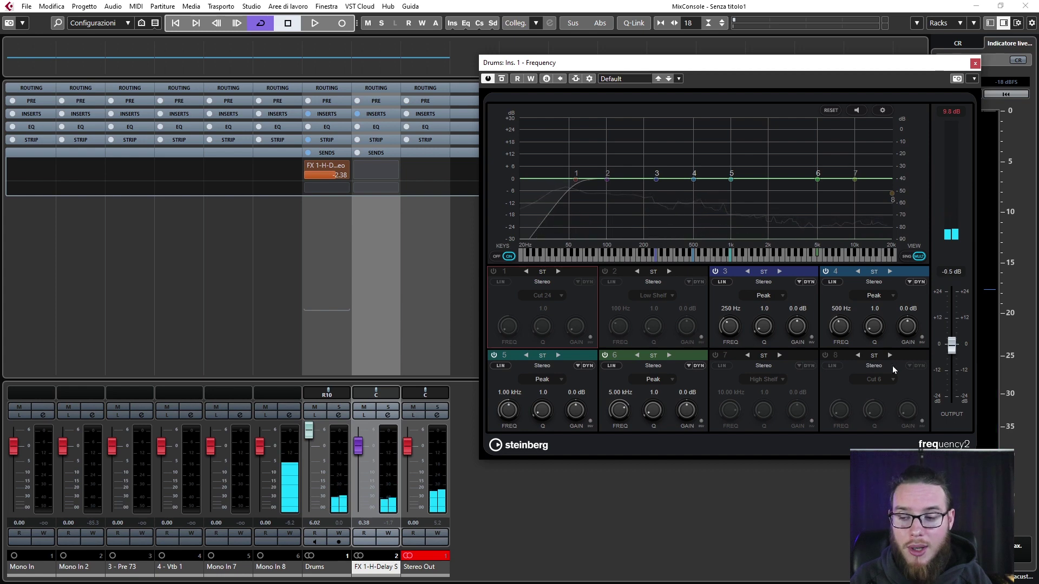
During playback, test lower Drums fader levels, reduce its H-Delay send to -7.09 dB, and set the Drums fader to 0.65 dB
key(space)
drag(310, 435, 306, 456)
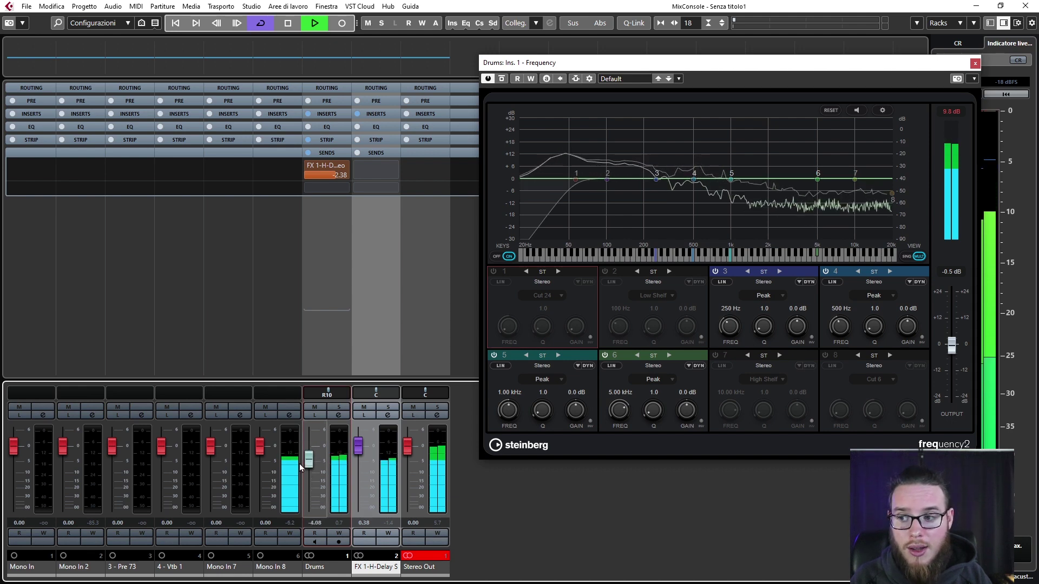
drag(307, 461, 307, 460)
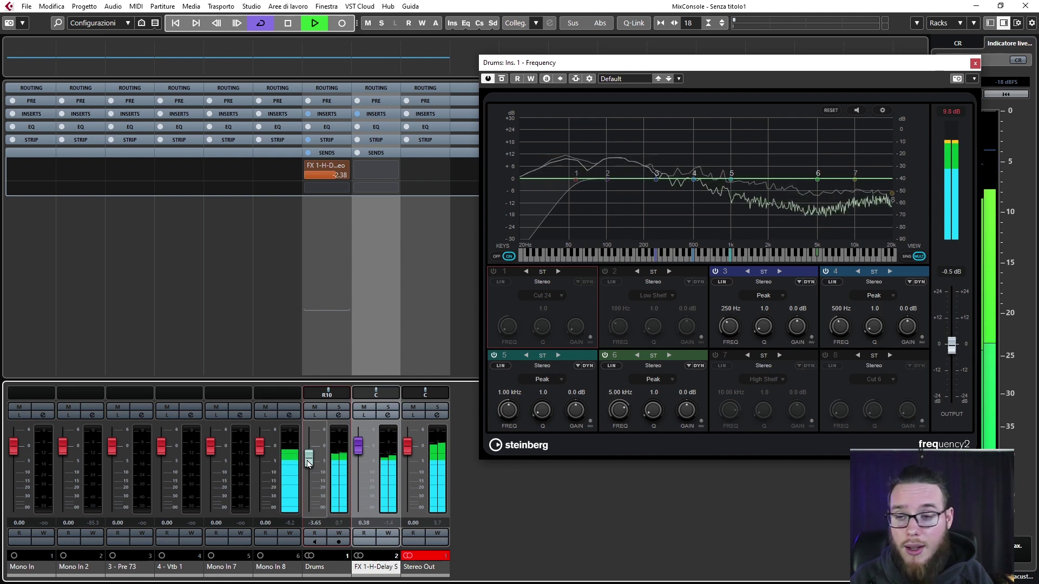
ctrl+click(306, 460)
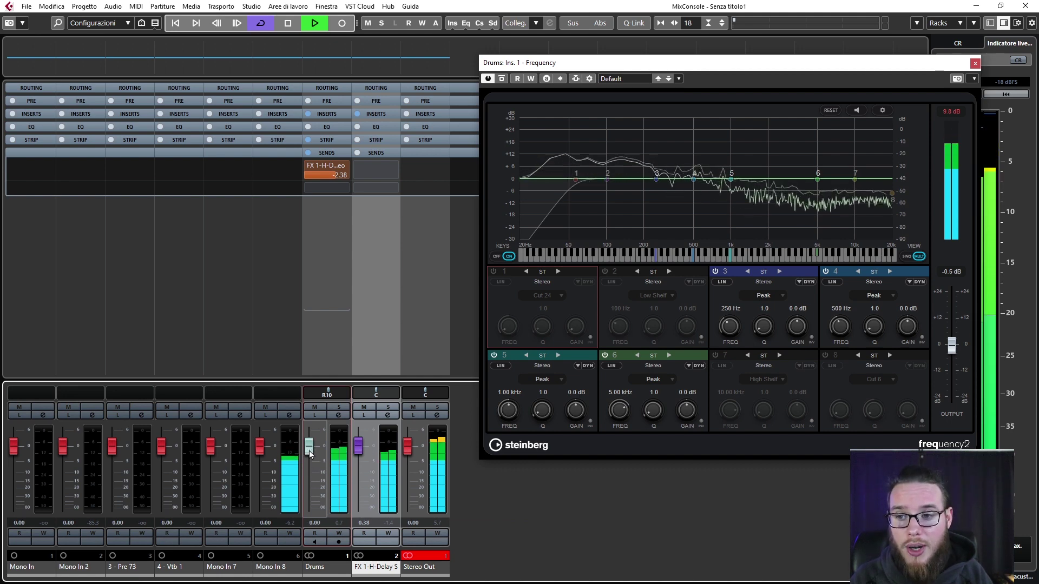
drag(309, 454, 306, 462)
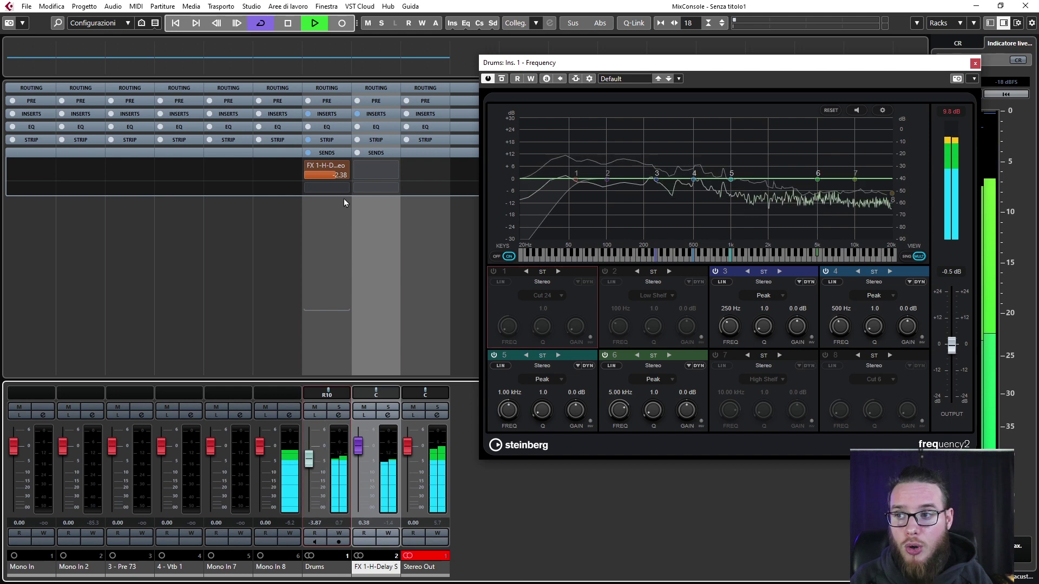
drag(324, 175, 317, 183)
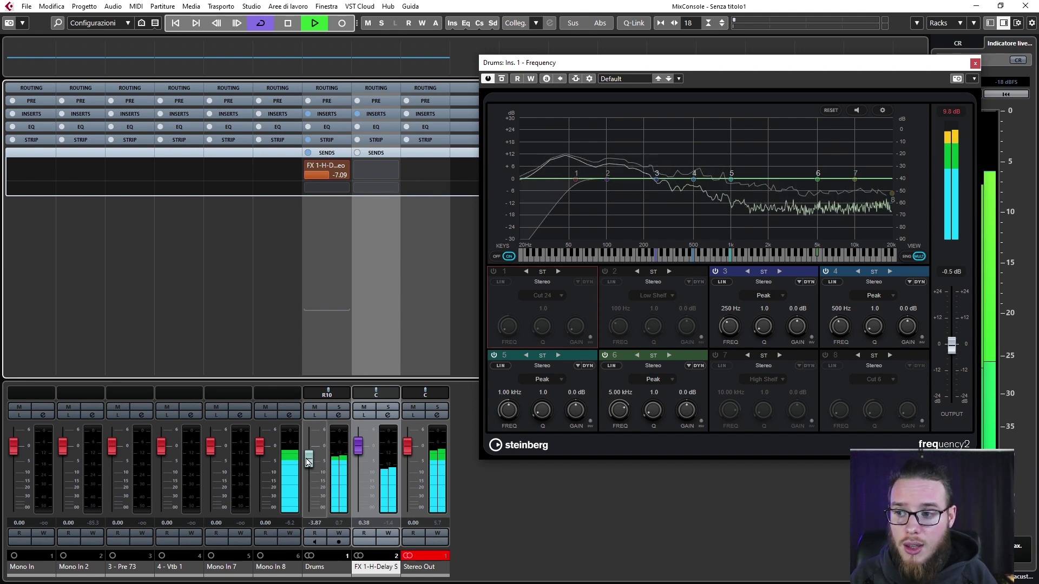
drag(308, 460, 307, 459)
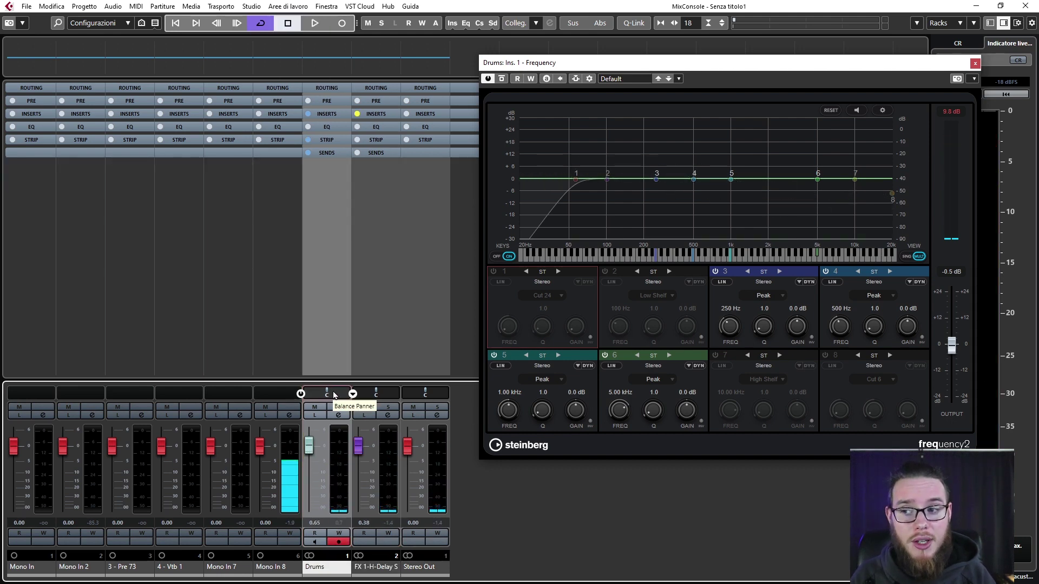
Check the inserts of the H-Delay FX channel, collapse the rack, and pan the Drums channel fully left during playback
click(373, 114)
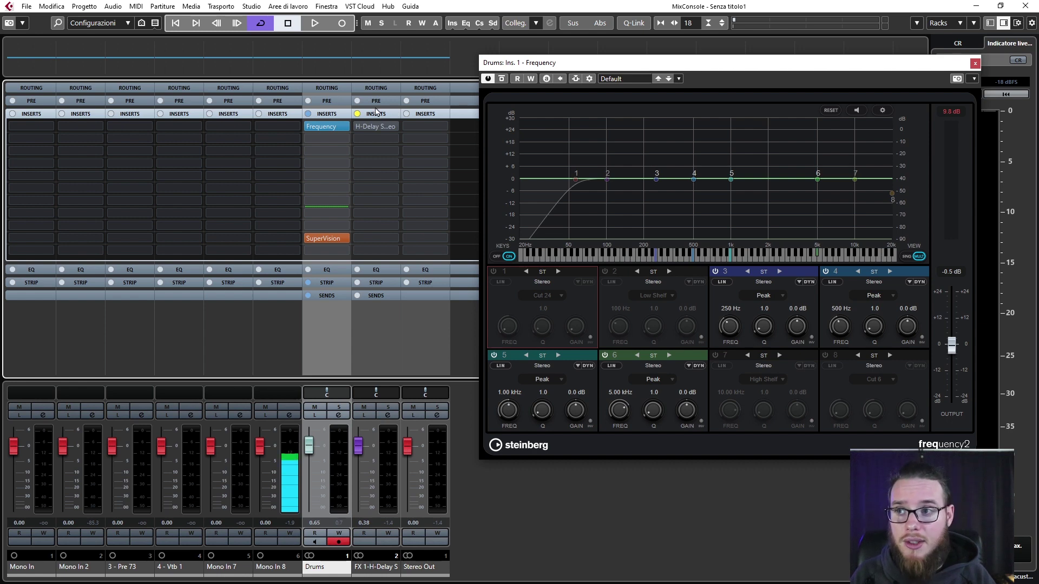
click(376, 114)
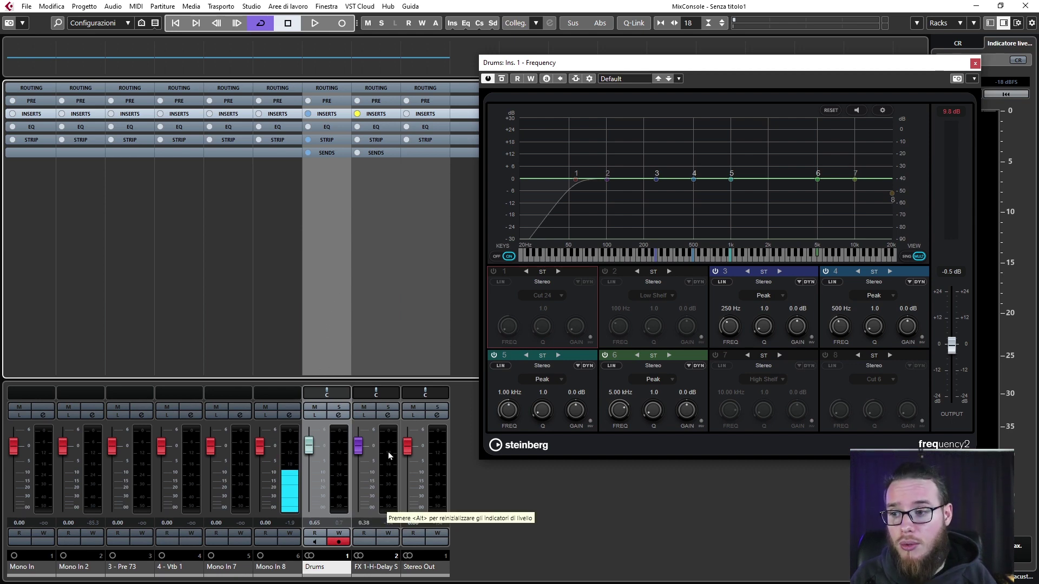
key(space)
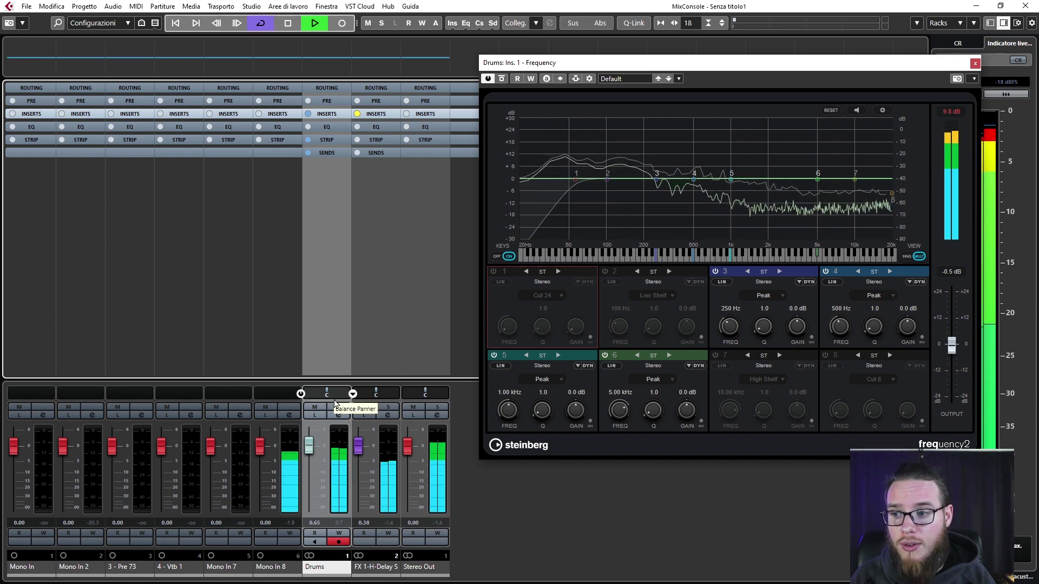
drag(335, 404, 291, 399)
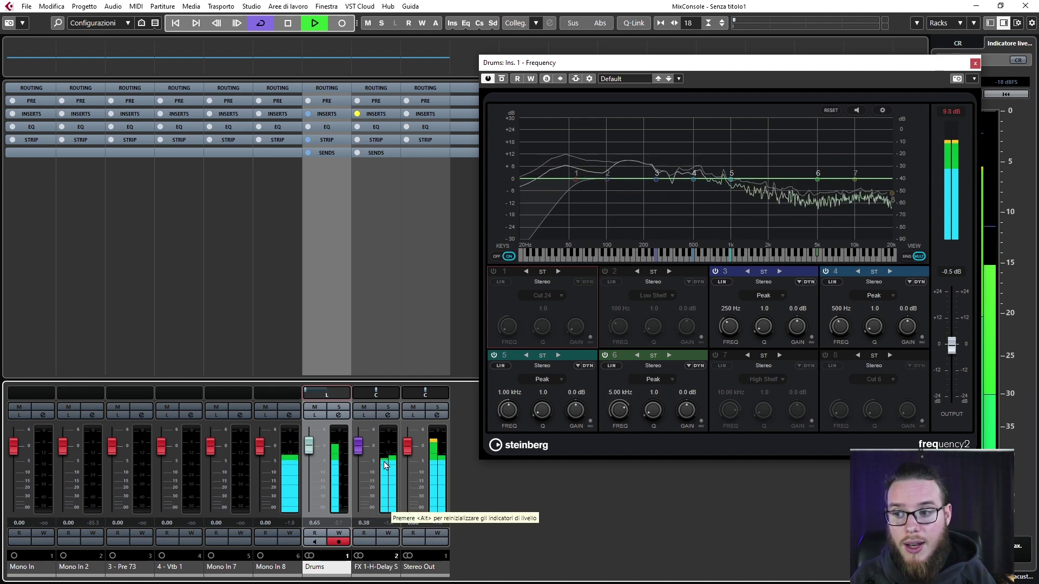
mouse_move(328, 397)
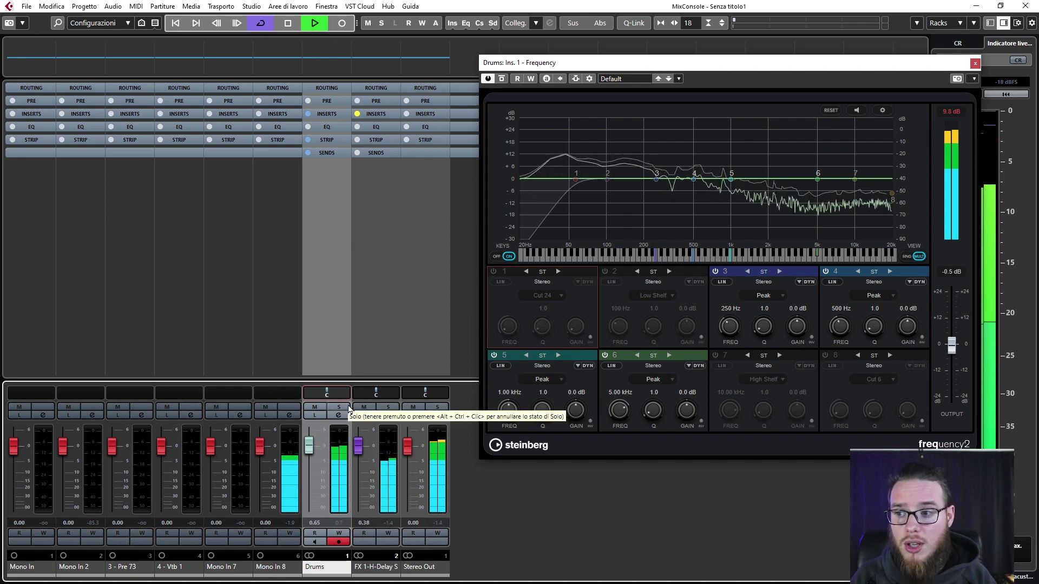
Expand the sends rack, pan the Drums channel to L29 during playback, and stop playback
click(326, 154)
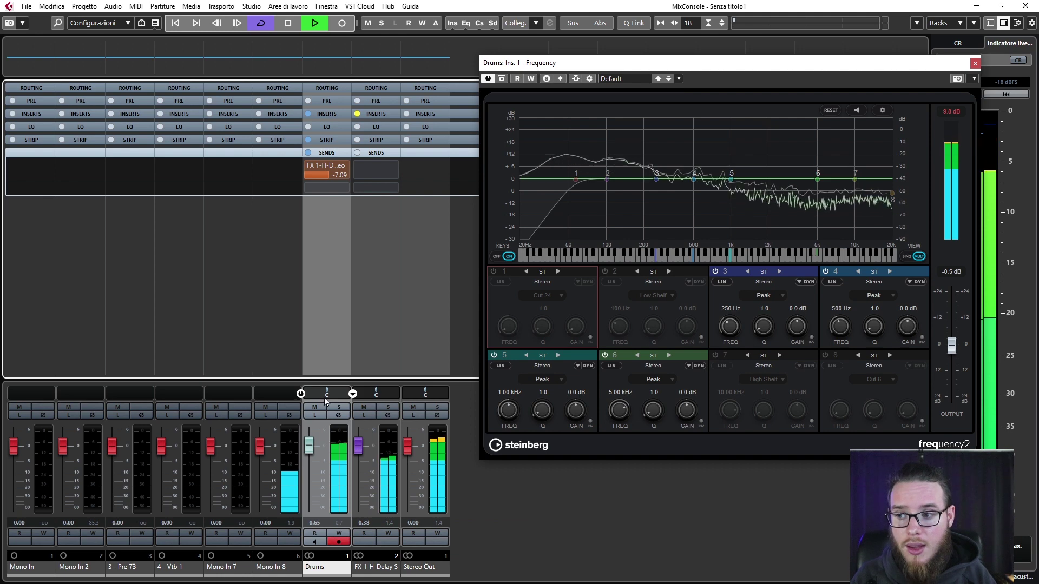
drag(327, 395, 313, 395)
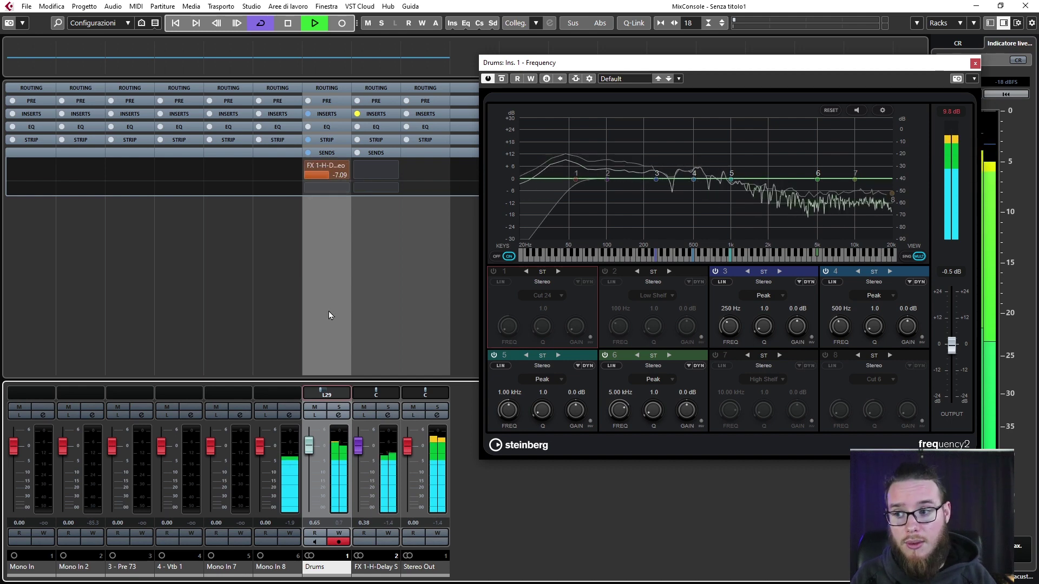
key(space)
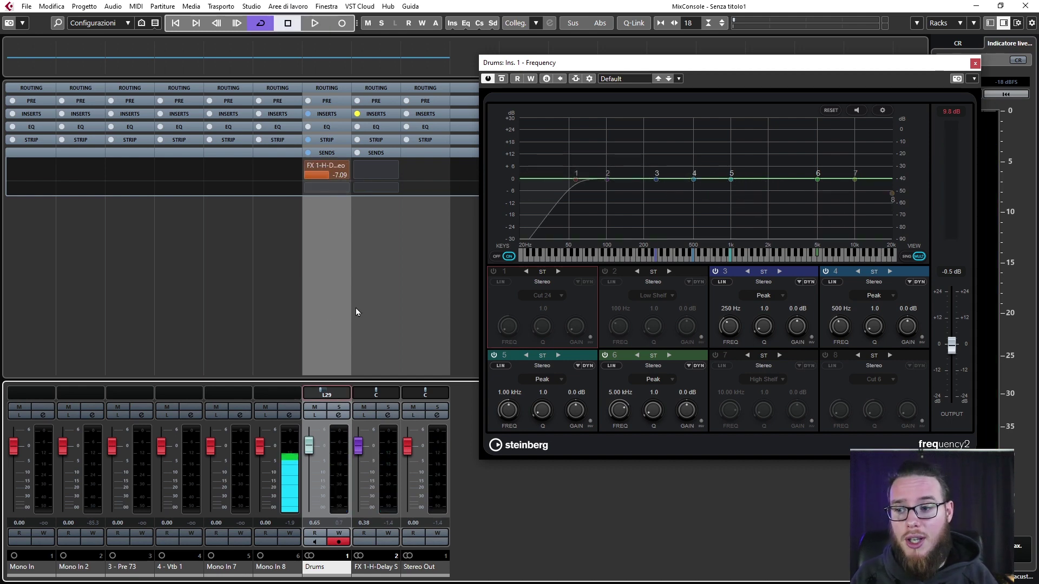
Add one stereo group track routed to Stereo Out and shift the plug-in window aside to uncover the mixer channels
right_click(341, 448)
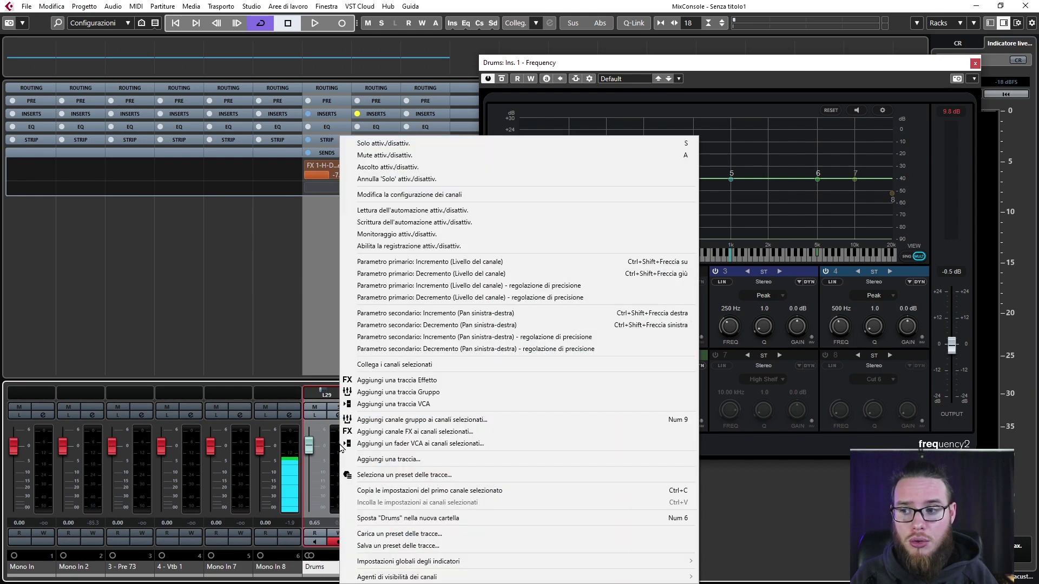
click(393, 392)
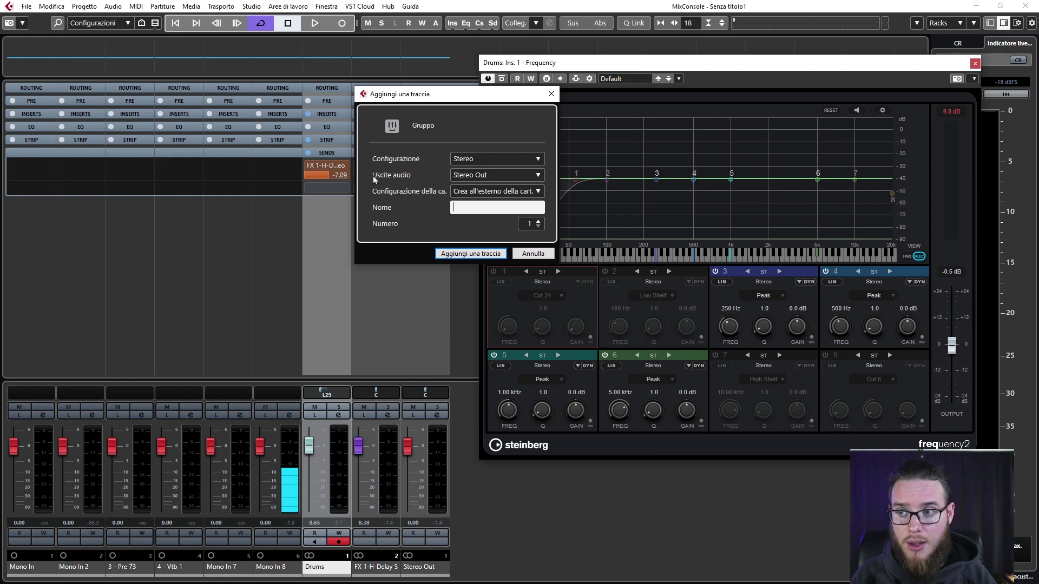
click(453, 253)
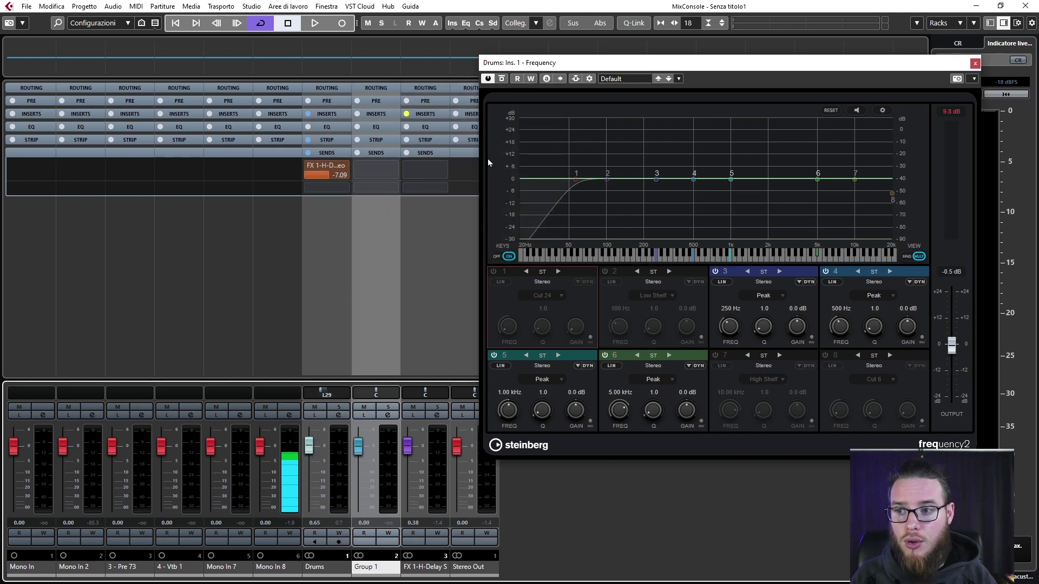
drag(509, 67, 628, 70)
Expand the routing rack and set the Drums channel's output to Group 1
click(336, 448)
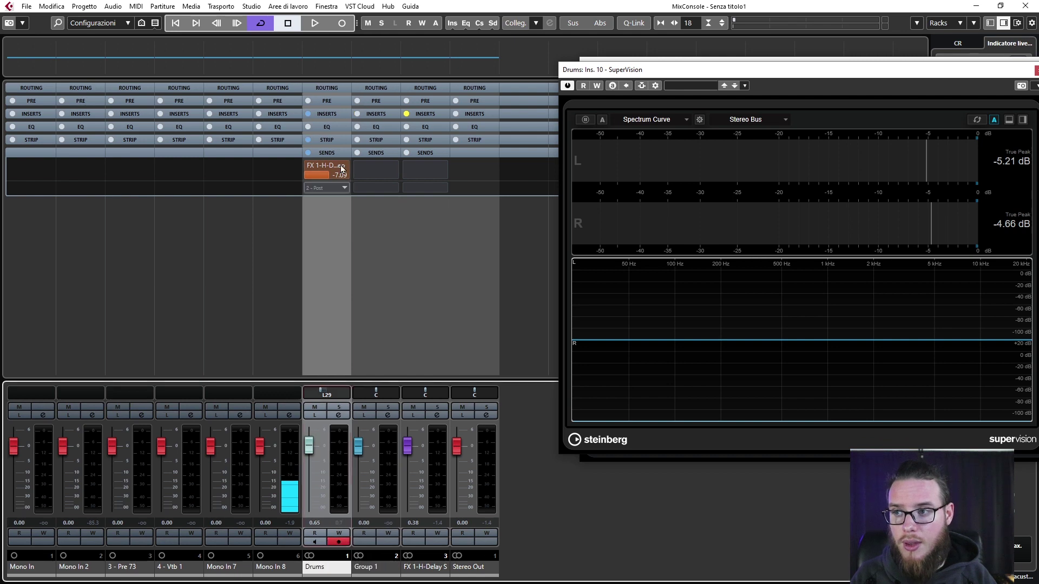
click(326, 89)
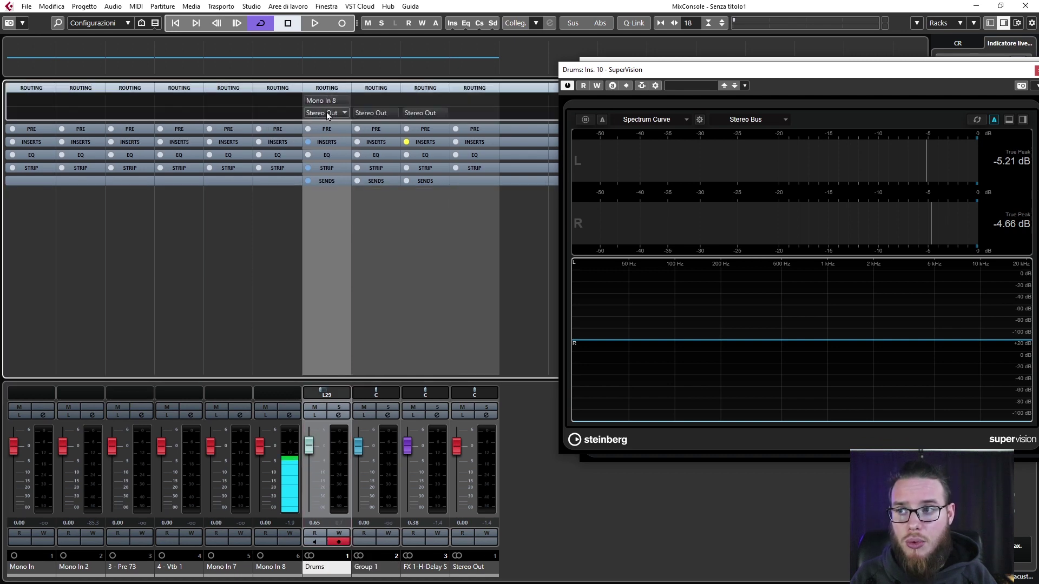
click(346, 113)
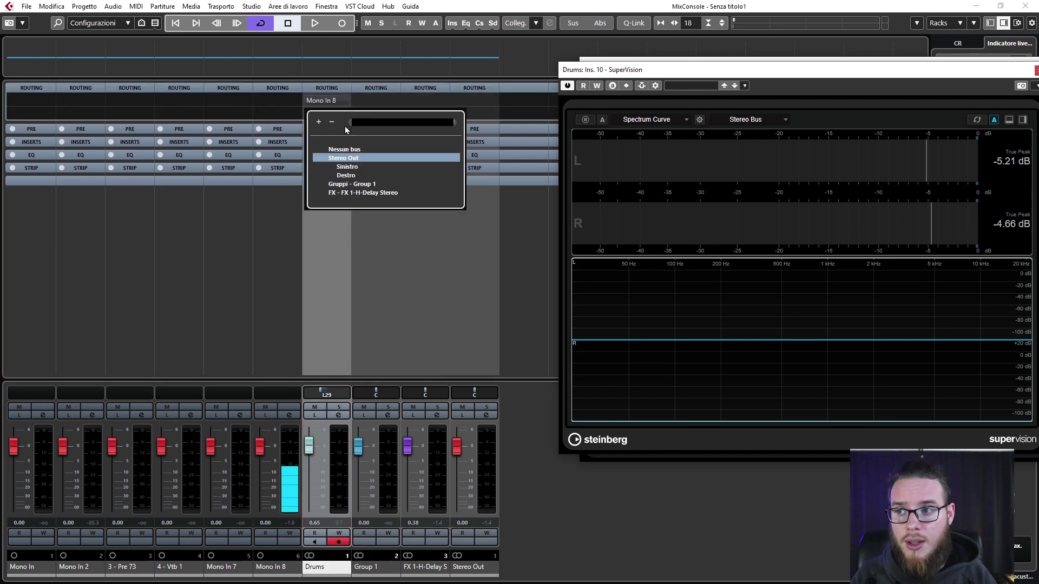
click(341, 186)
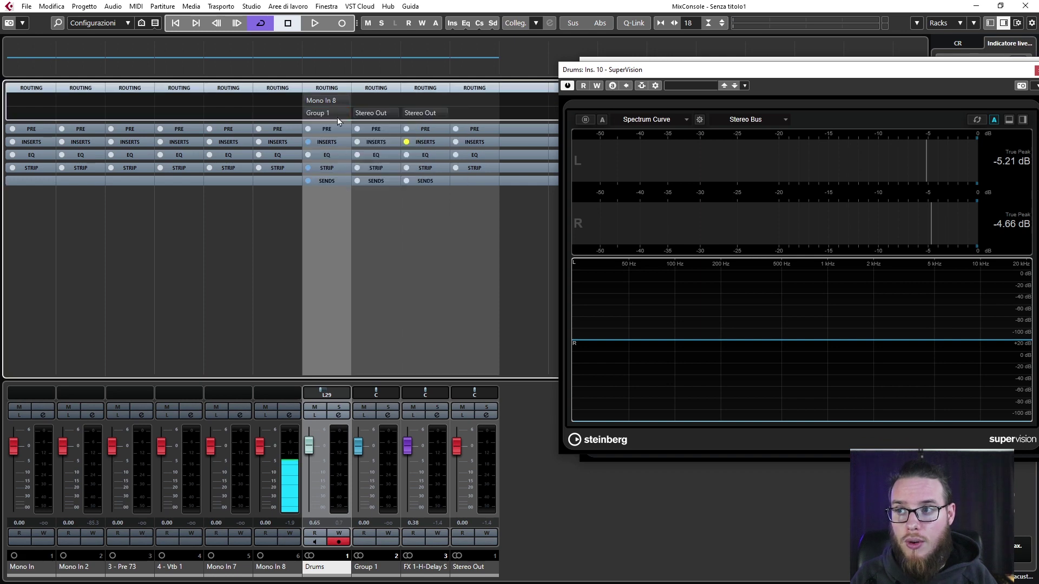
Play back the drums and lower the Group 1 fader to -15.4 dB
key(space)
drag(359, 446, 358, 469)
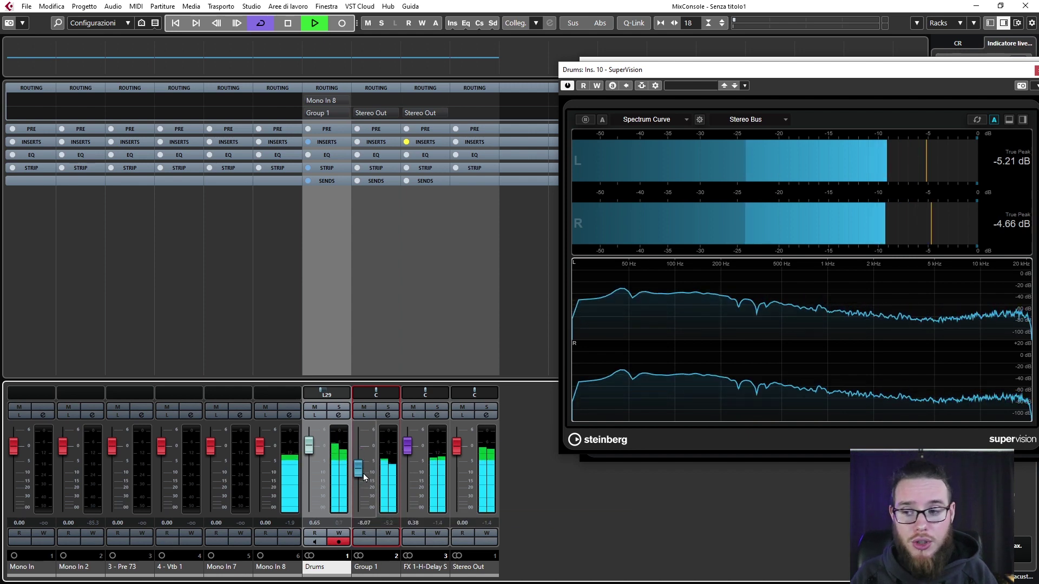
mouse_move(359, 466)
mouse_down()
mouse_move(360, 456)
mouse_move(359, 482)
mouse_up()
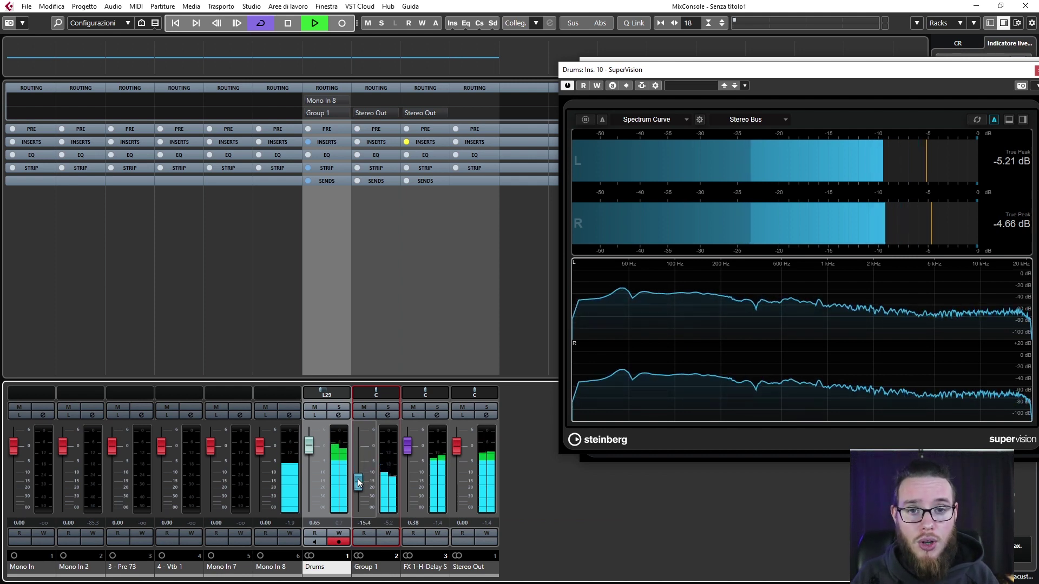